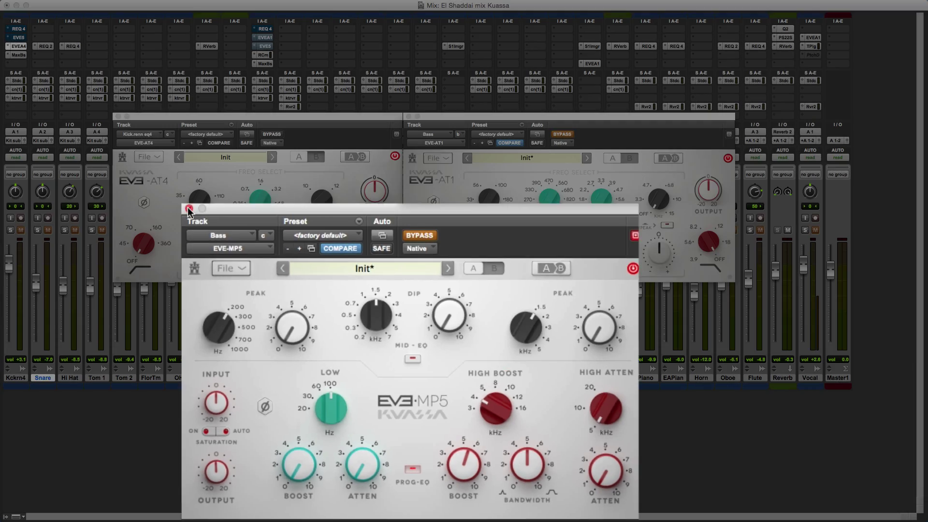
Close the Bass track's EVE-MP5 and EVE-AT1 windows and solo the kick instead of the string tracks.
click(115, 104)
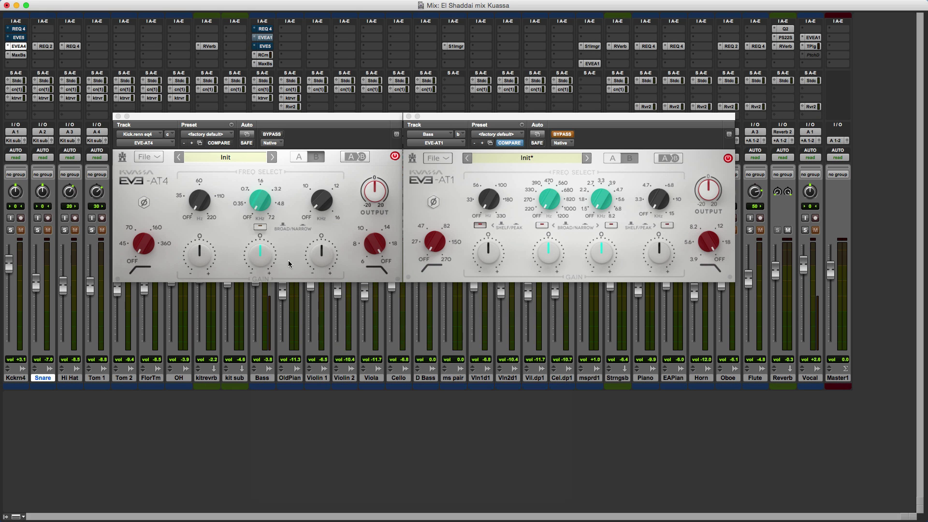
click(409, 117)
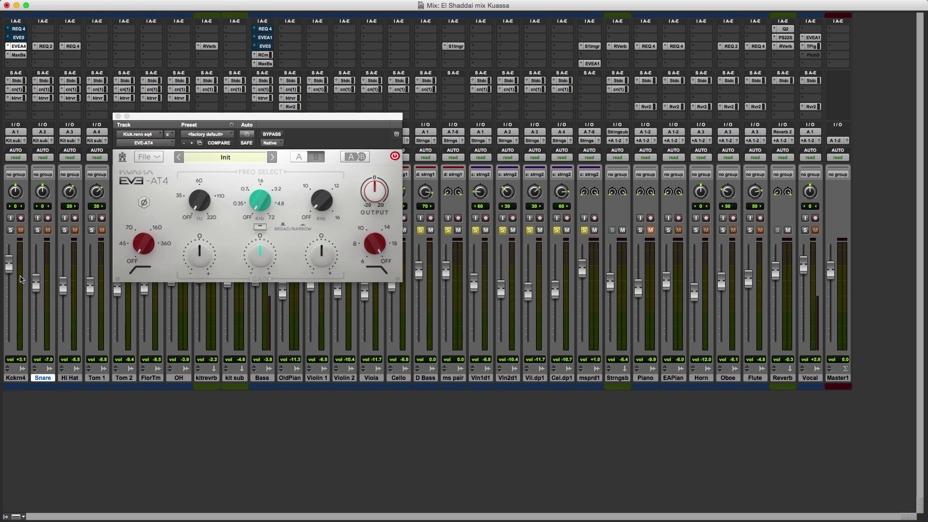
alt+click(476, 231)
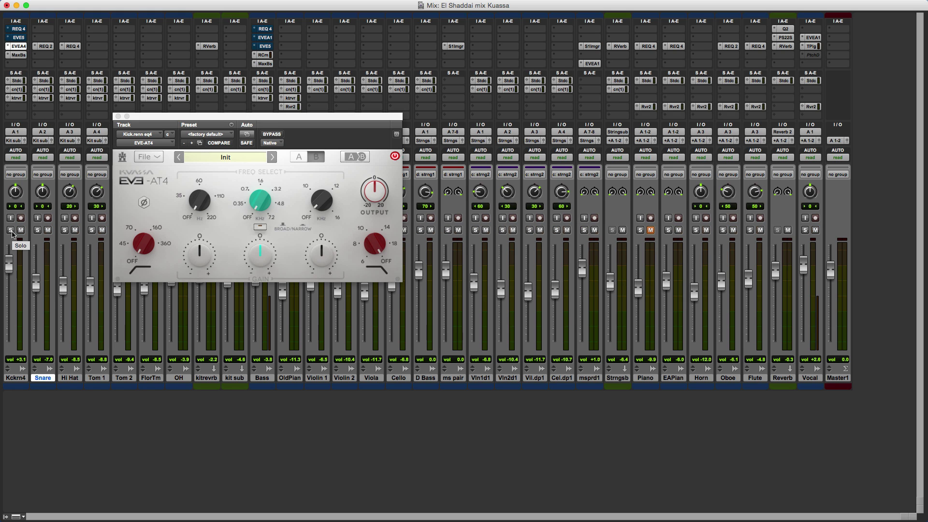
click(11, 230)
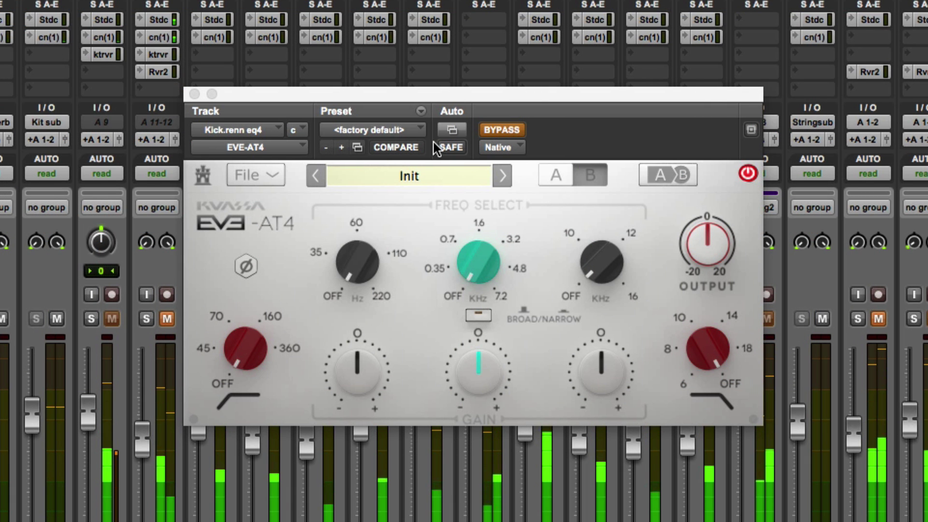
Take the kick's EVE-AT4 out of bypass and set its low band frequency to 60 Hz.
click(495, 129)
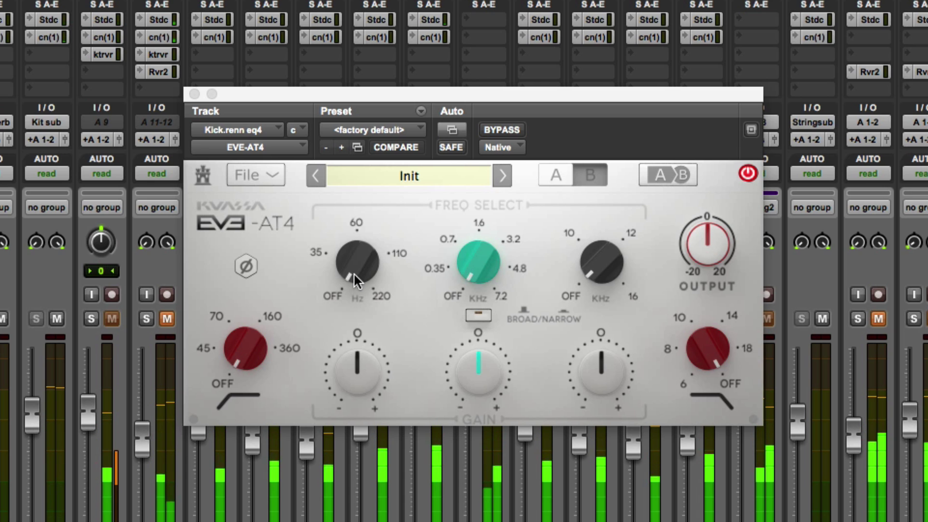
drag(353, 272, 358, 151)
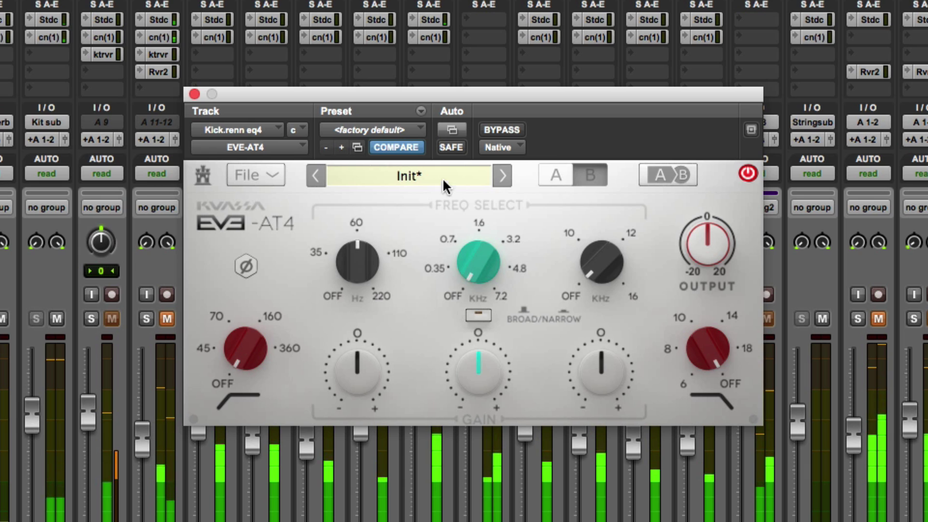
Load the Bass Drum 1 preset in the EVE-AT4 and compare it with the bypassed kick sound.
click(399, 175)
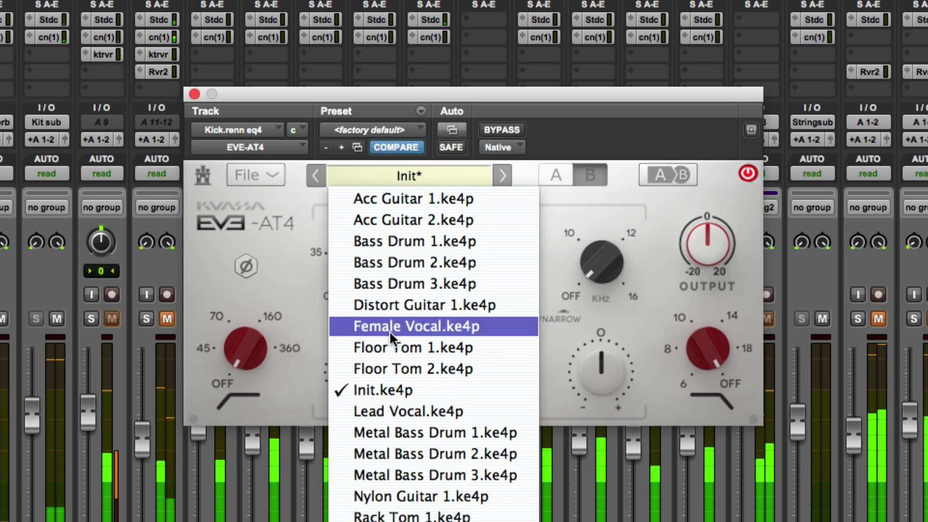
click(386, 242)
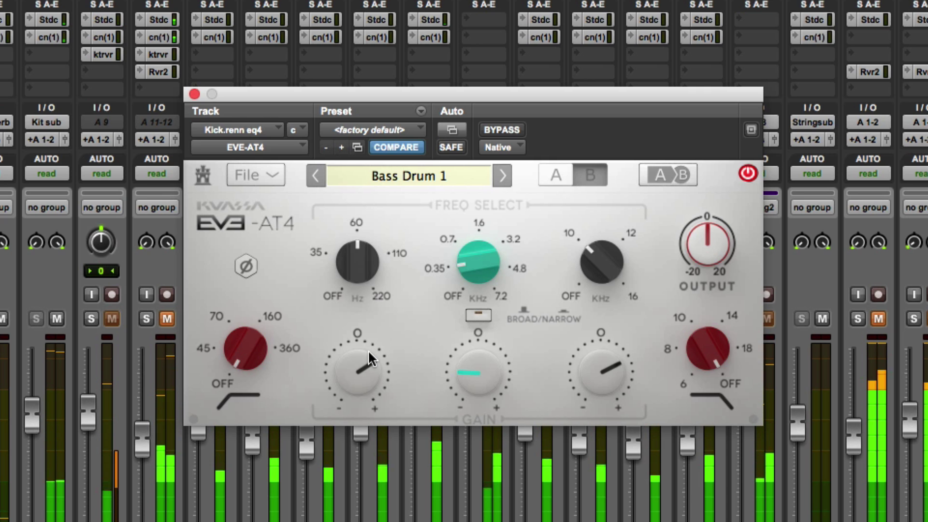
click(506, 129)
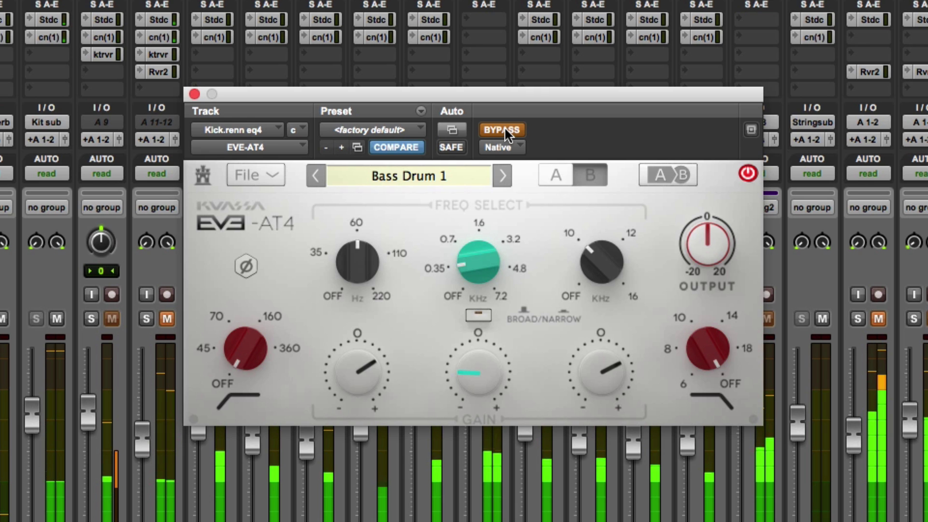
click(505, 129)
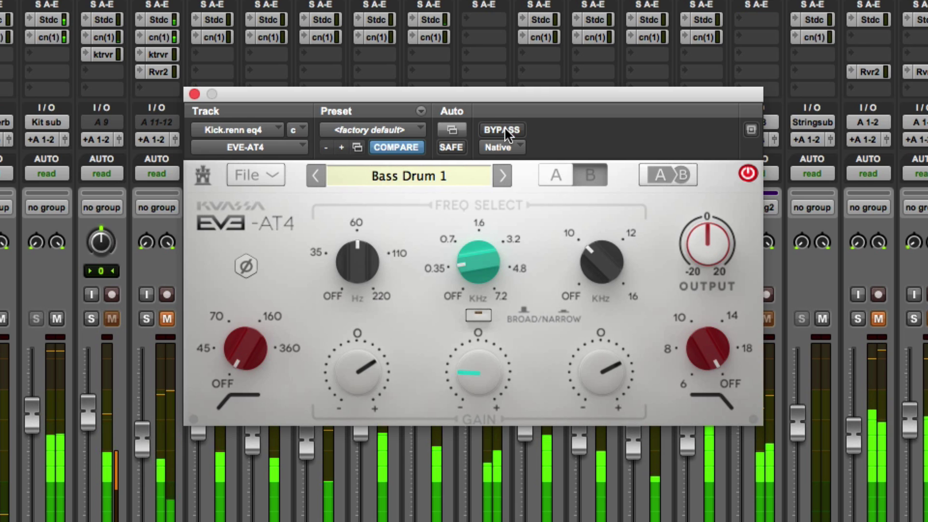
Set the EVE-AT4's mid band frequency to 1.6 kHz and turn its gain from a cut into a boost.
click(367, 372)
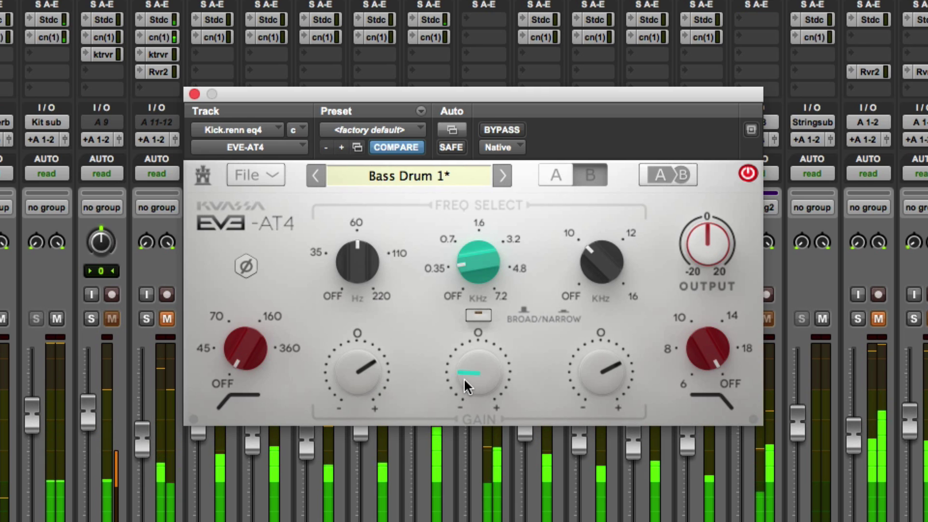
drag(470, 379, 471, 370)
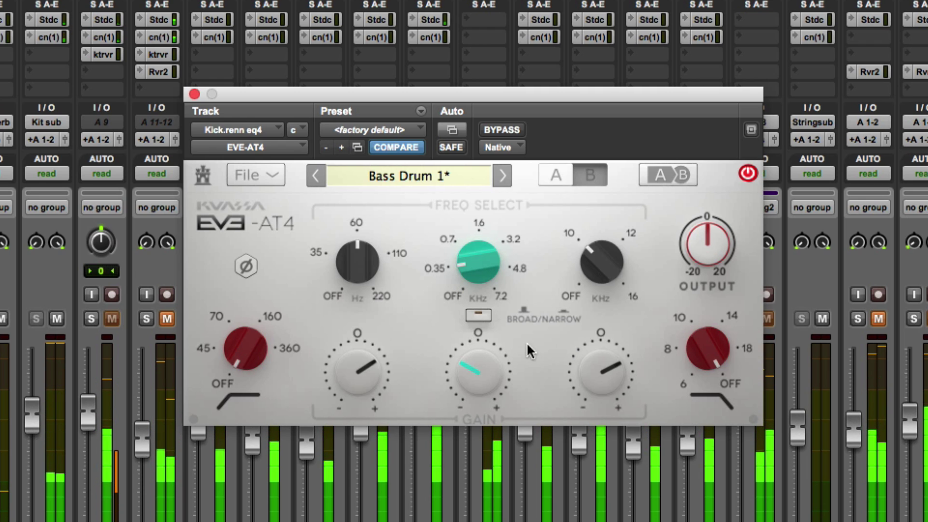
click(478, 315)
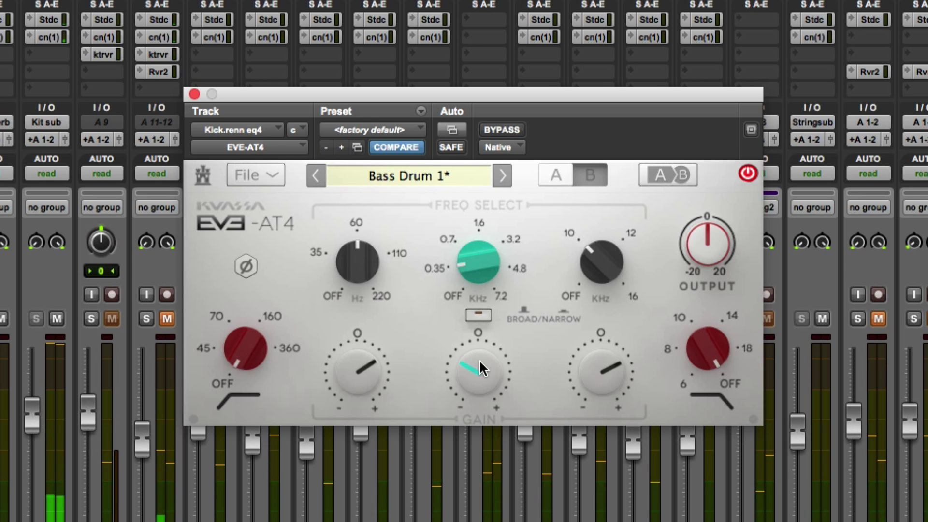
drag(488, 303, 467, 179)
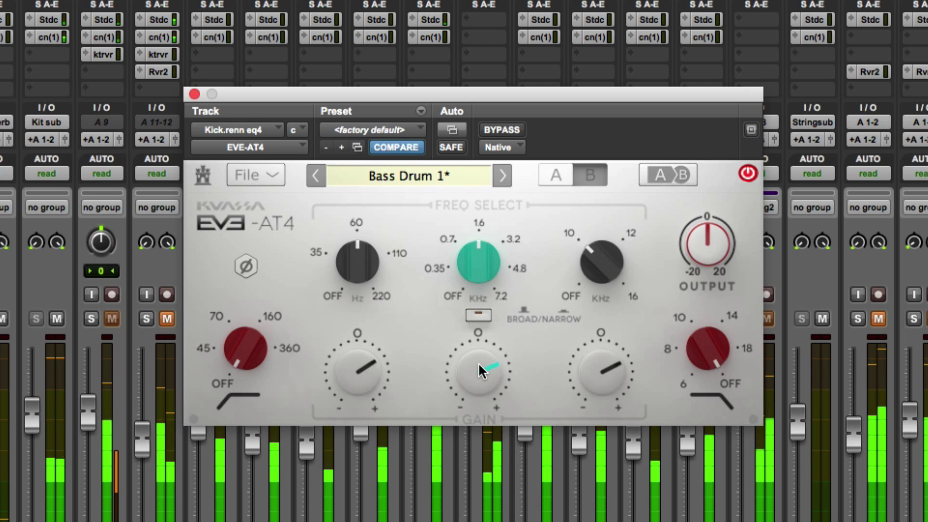
drag(477, 361, 476, 367)
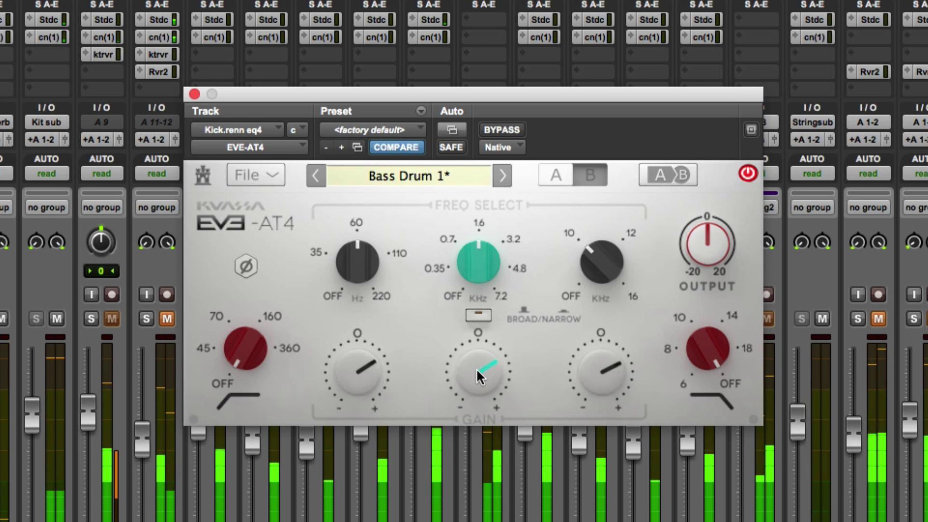
Compare the kick with and without the EVE-AT4 several times, leaving the equalizer bypassed.
click(503, 132)
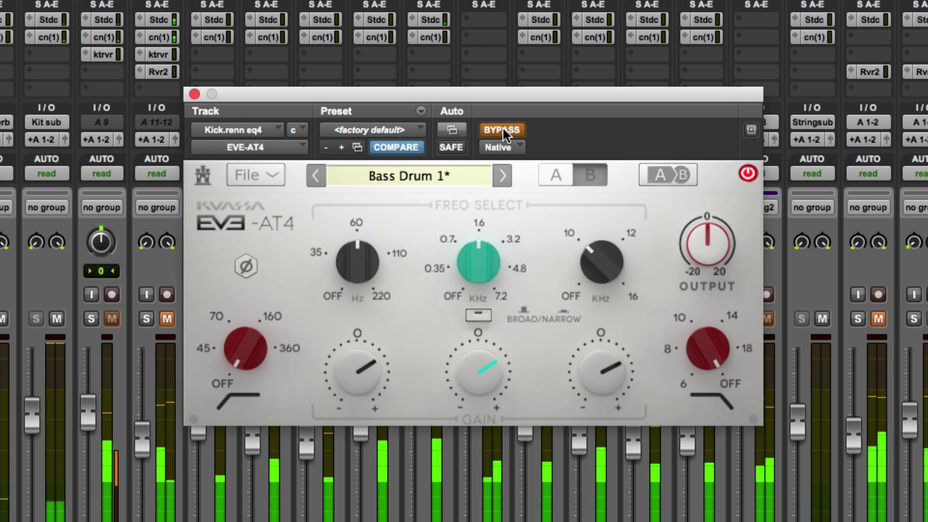
click(504, 132)
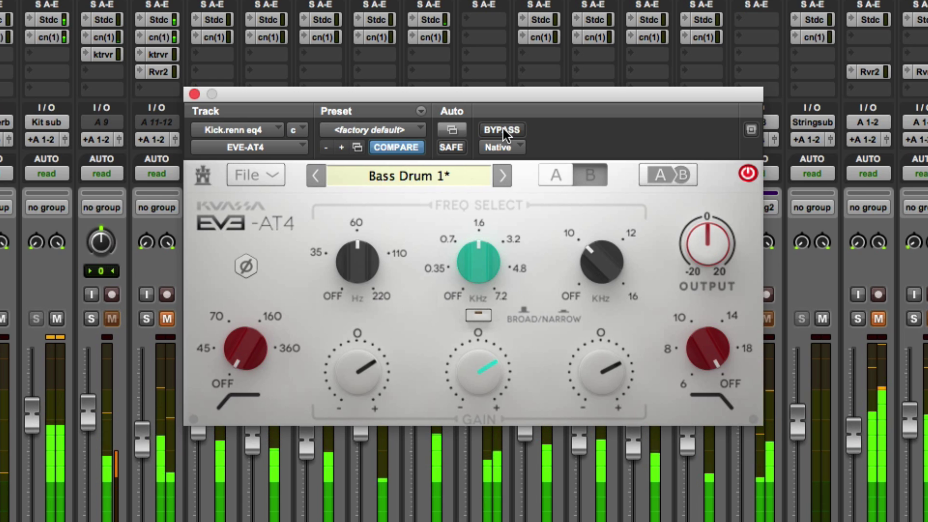
click(503, 130)
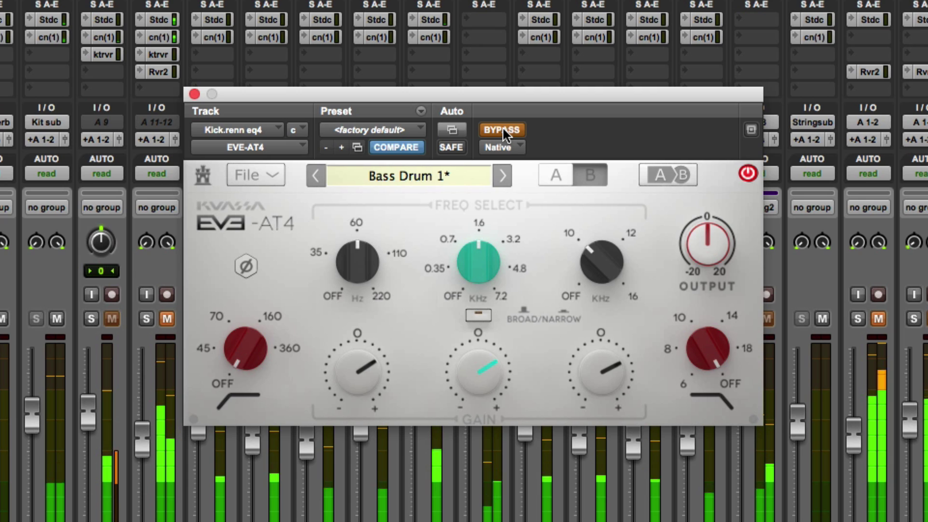
click(502, 129)
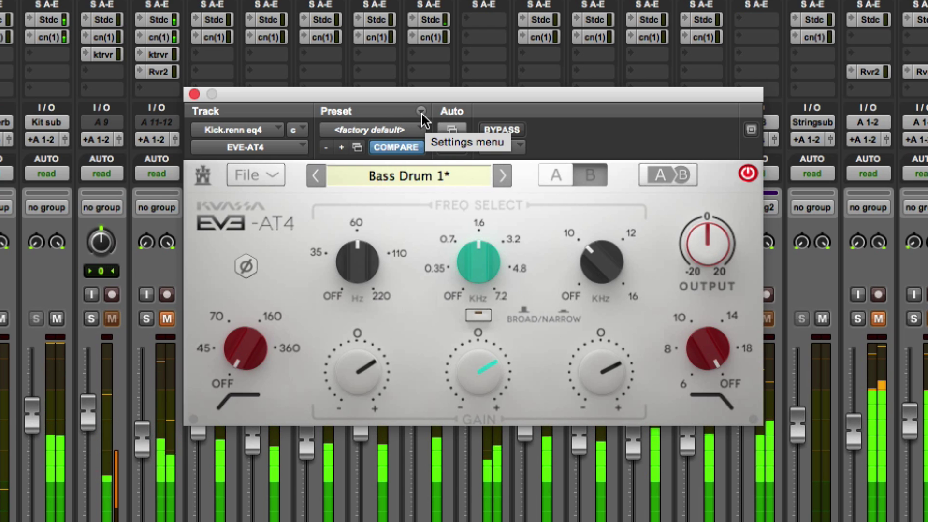
click(499, 130)
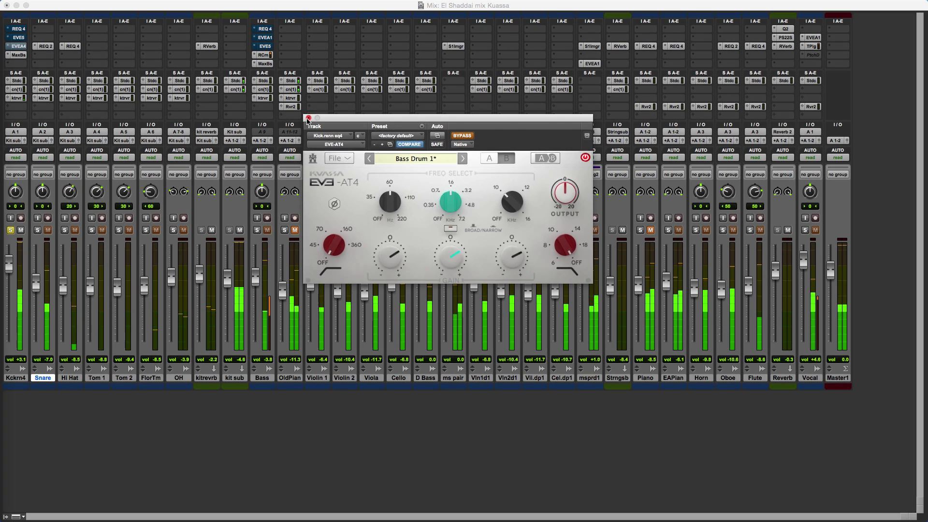
Open the kick's EVE-MP5 in place of the EVE-AT4 and move its window up over the mixer.
click(28, 45)
click(20, 39)
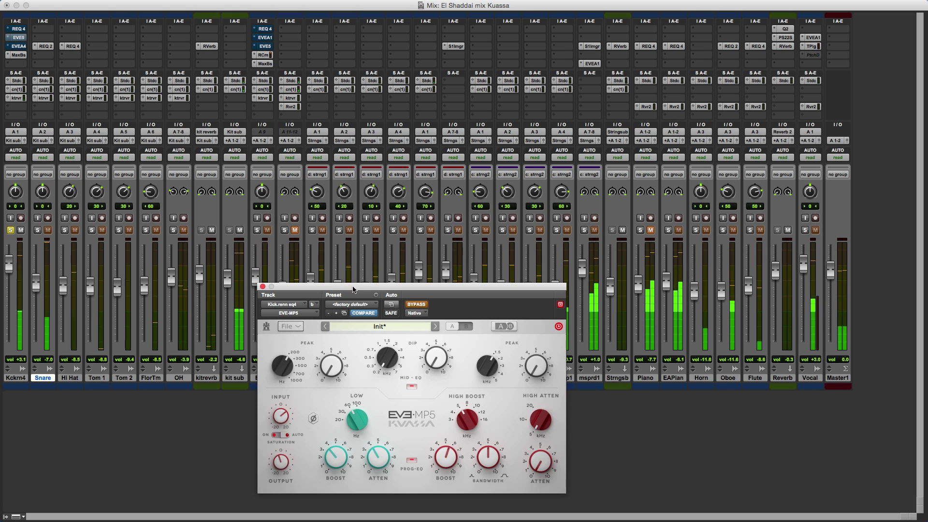
drag(353, 289, 369, 156)
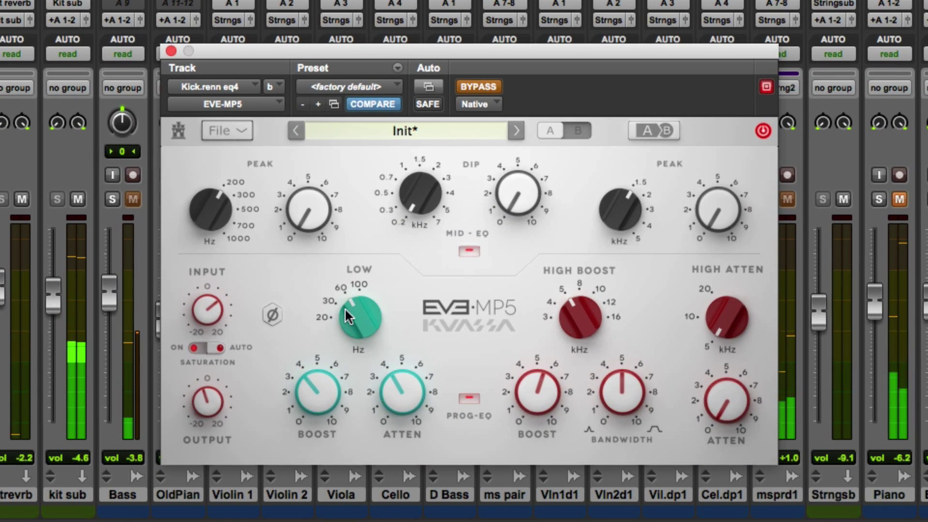
Compare the kick with and without the EVE-MP5, leaving the equalizer active.
click(477, 86)
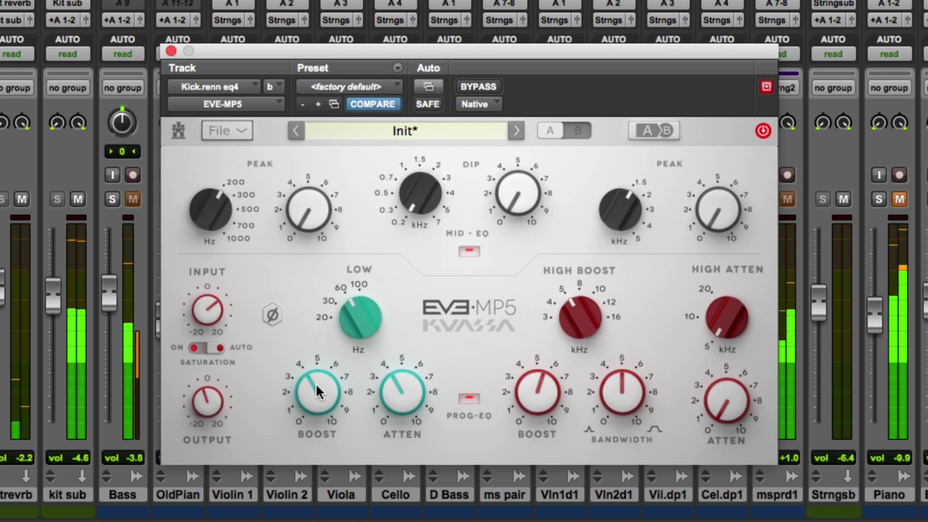
click(482, 86)
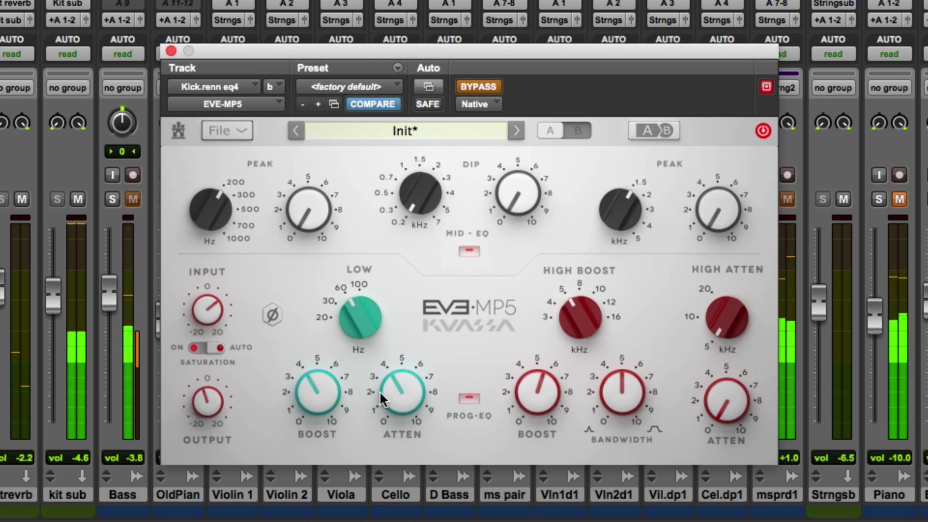
click(473, 83)
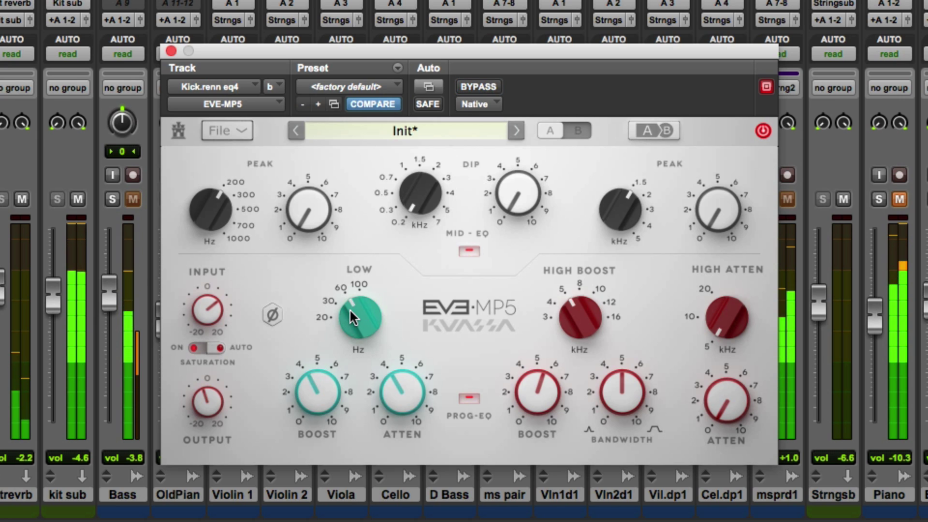
Try the EVE-MP5's low frequency at 100 Hz and return it to 60 Hz.
drag(349, 308, 360, 269)
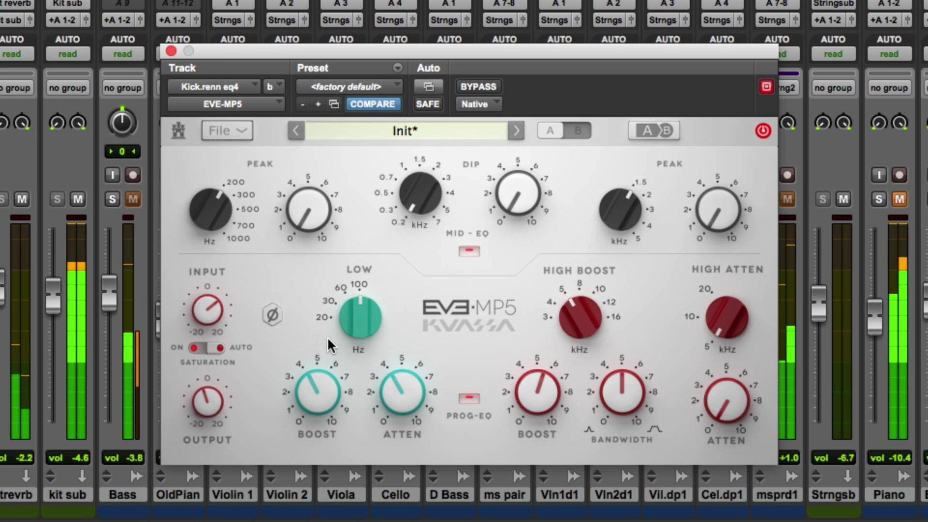
drag(344, 322, 332, 360)
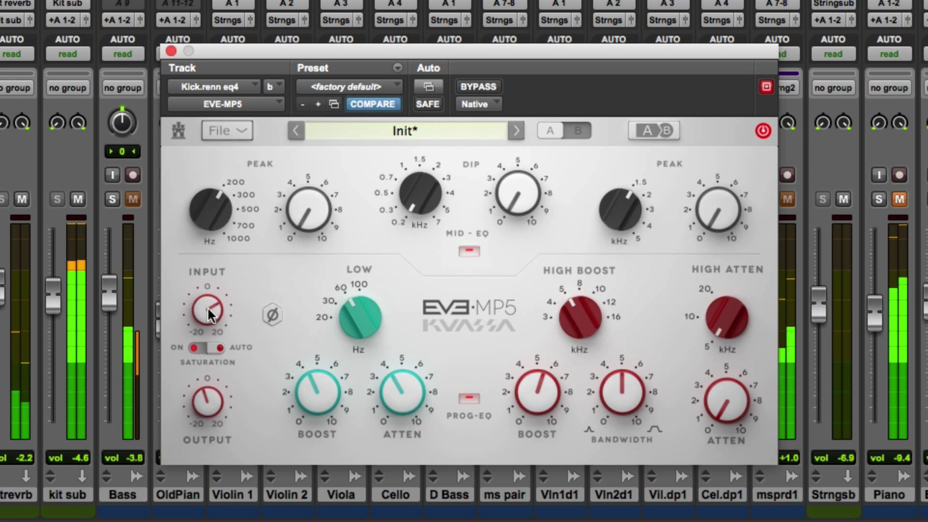
Raise the EVE-MP5's output to about 0 while lowering its input slightly, and set the high boost frequency to 3 kHz.
drag(210, 403, 210, 392)
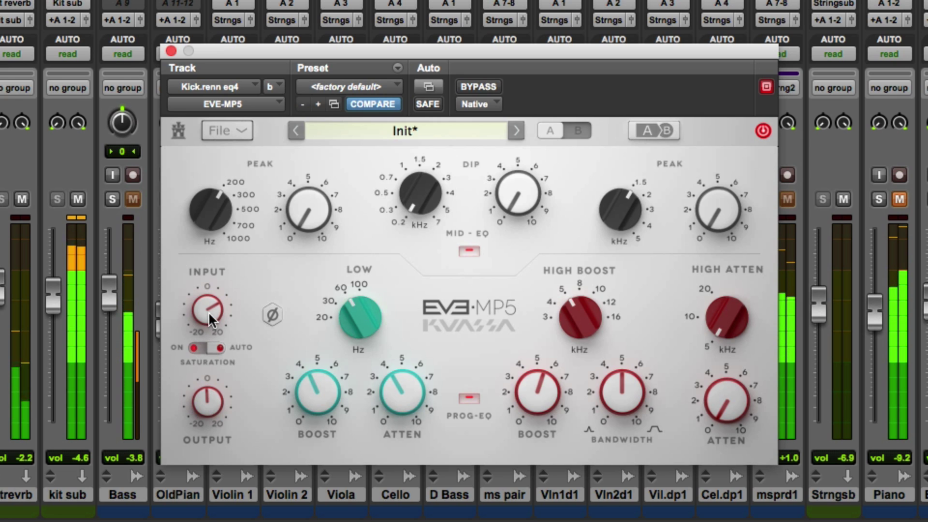
drag(208, 311, 203, 325)
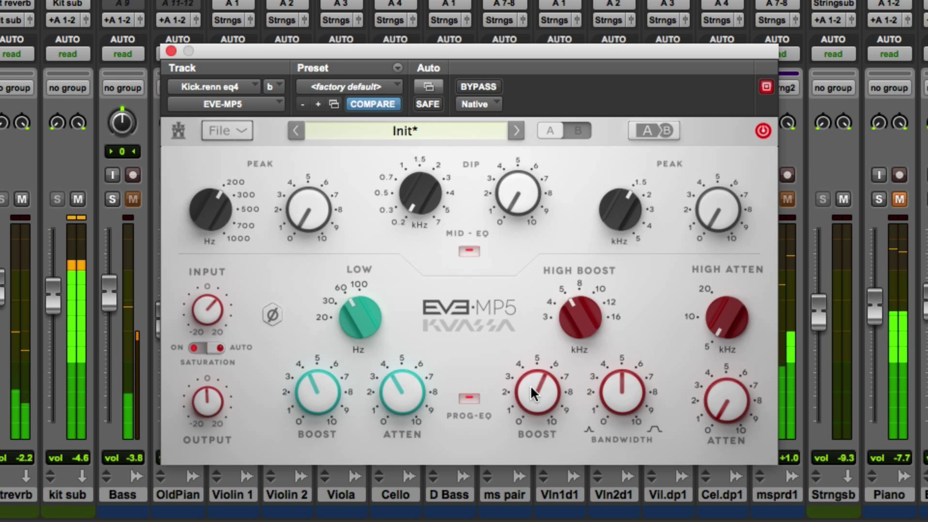
drag(568, 317, 558, 365)
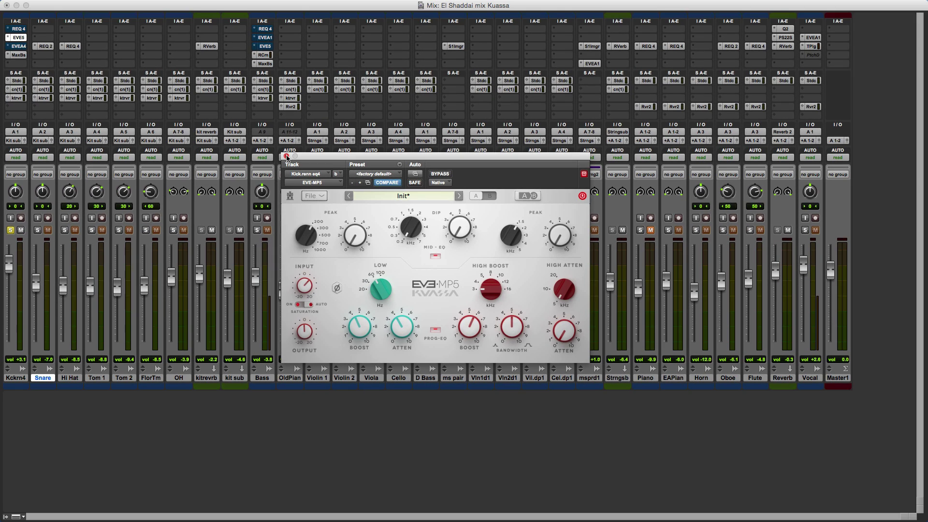
click(286, 156)
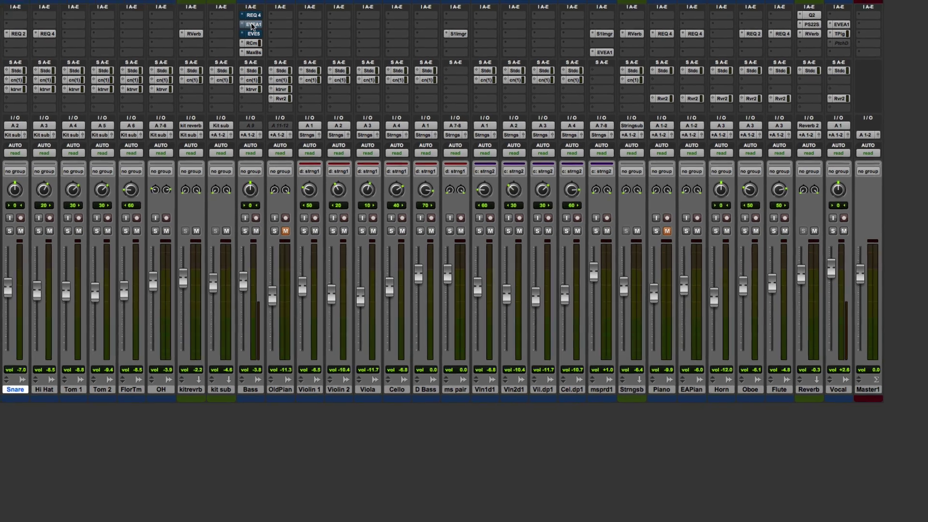
Solo the Bass track and take its EVE-AT1 equalizer out of bypass.
click(264, 38)
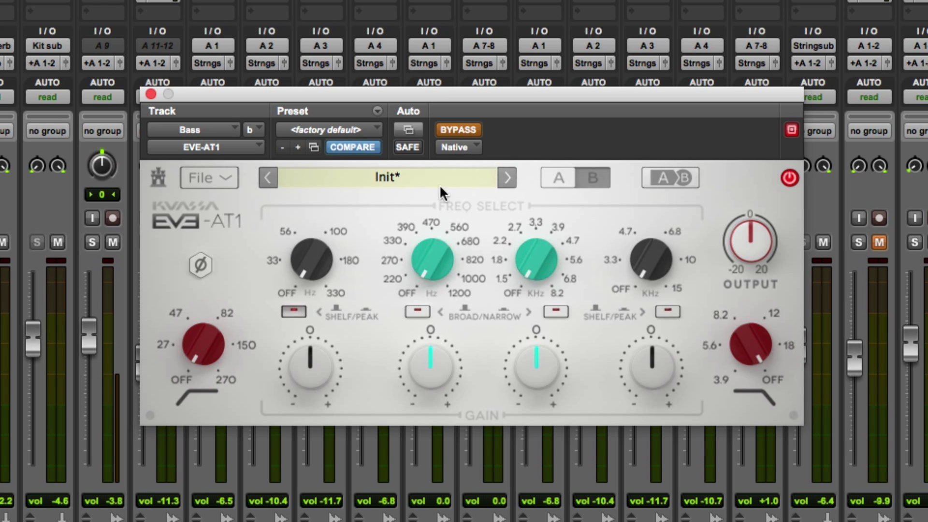
click(461, 130)
click(92, 242)
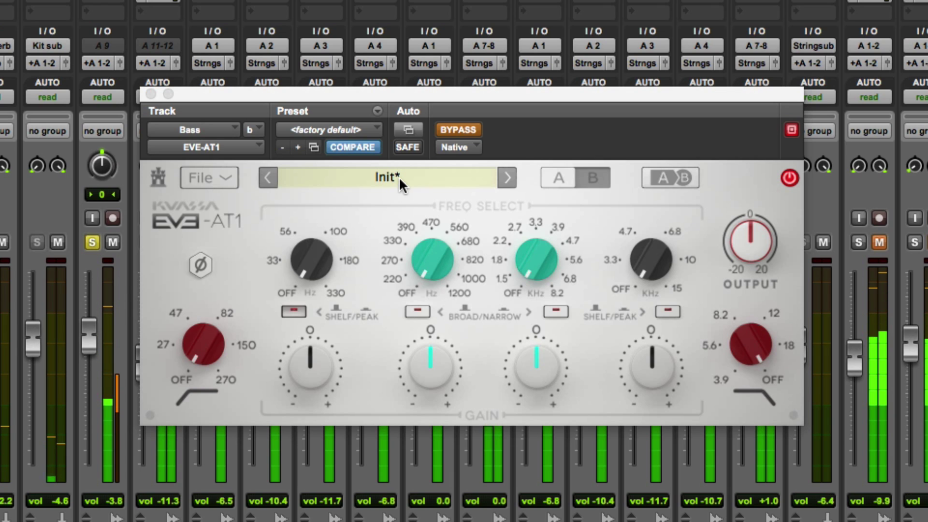
click(461, 127)
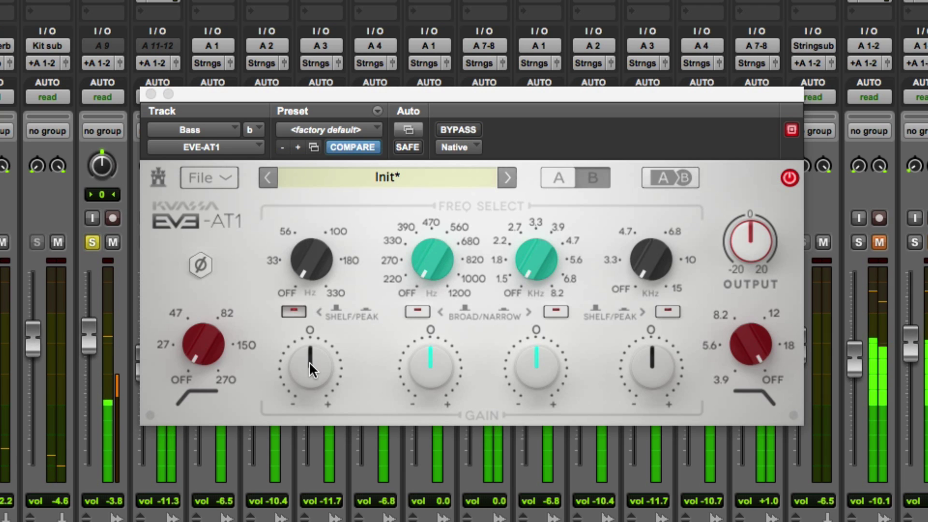
Load the Bass Guitar preset in the EVE-AT1 and shape its low band at 100 Hz with a moderate gain boost.
click(422, 176)
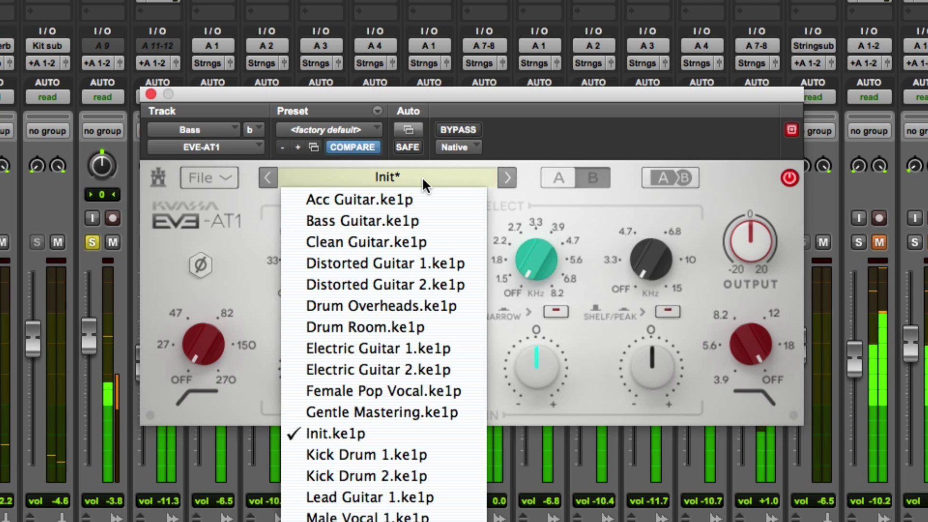
click(409, 224)
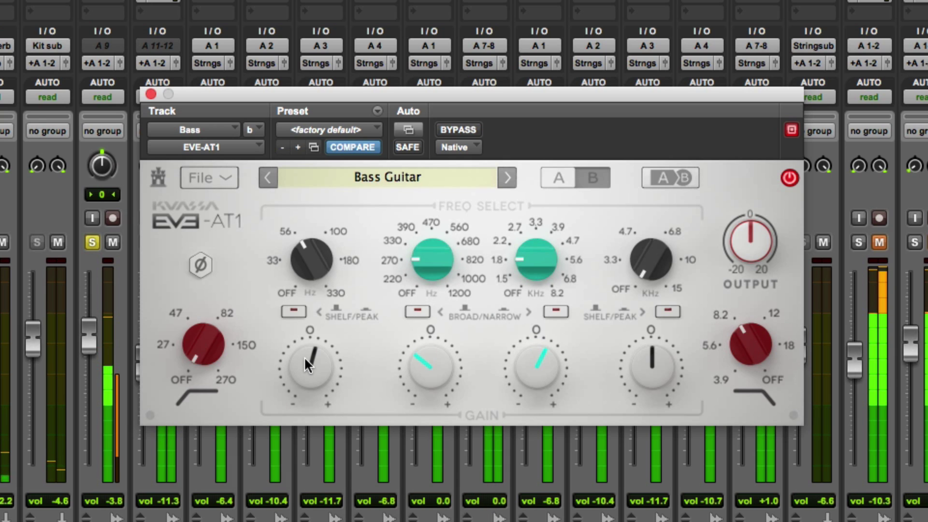
drag(303, 355, 306, 329)
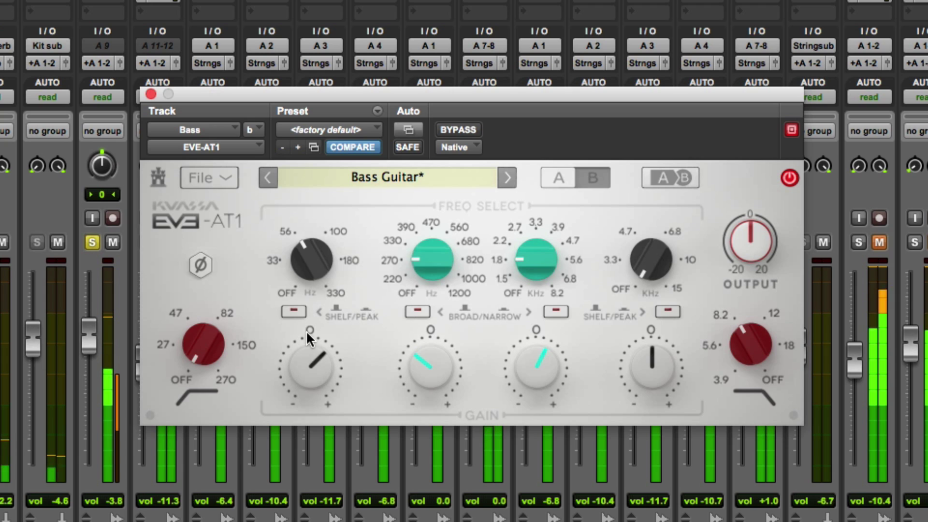
drag(309, 239, 312, 218)
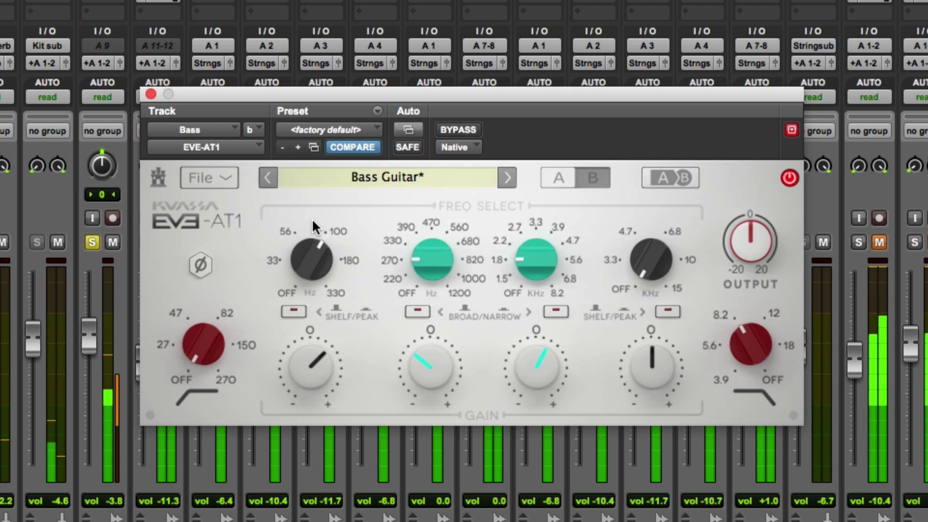
drag(306, 352, 310, 326)
drag(312, 294, 286, 373)
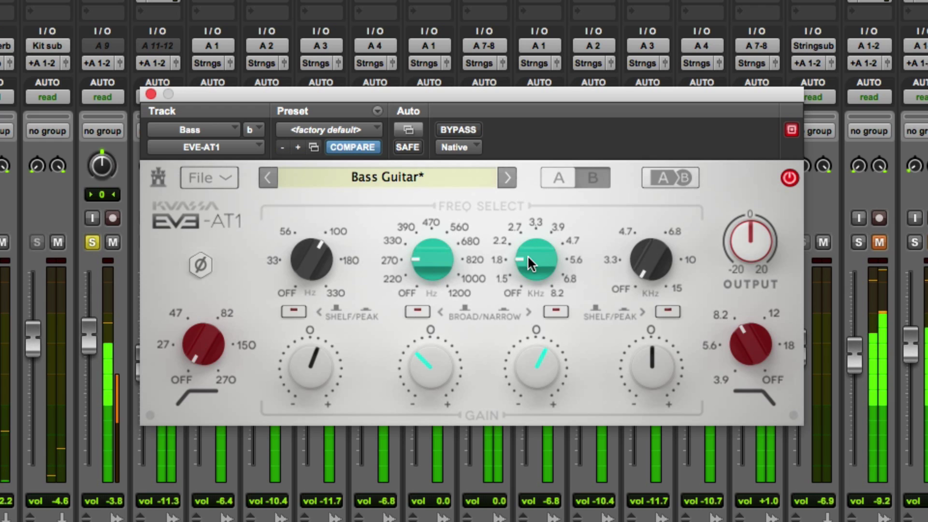
Set the EVE-AT1's high-mid band to 1.5 kHz with more gain, and lower its low-pass filter to 5.6 kHz.
drag(526, 259, 526, 287)
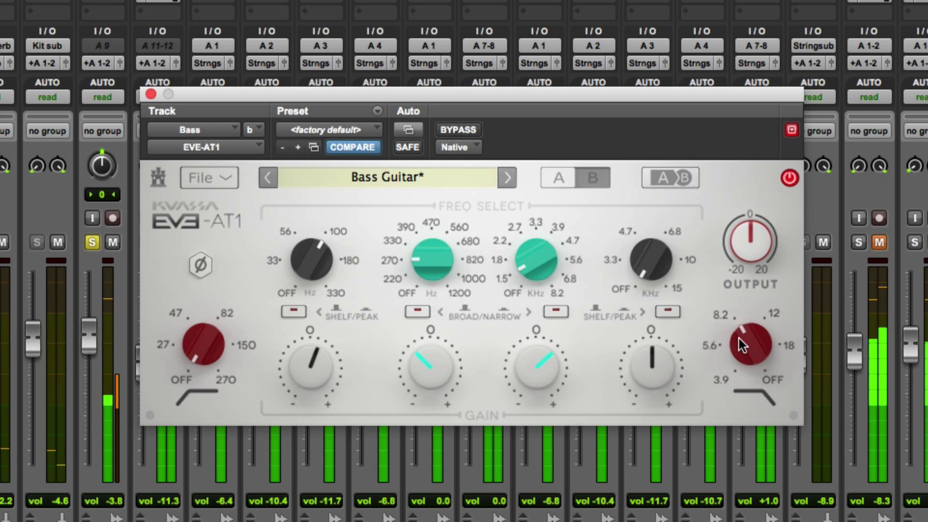
drag(739, 338, 723, 369)
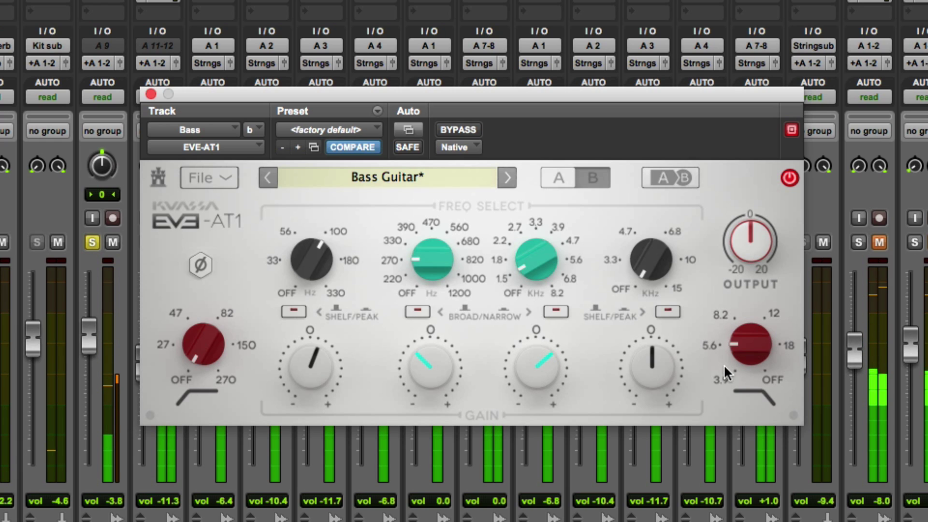
mouse_move(723, 367)
mouse_down()
mouse_move(724, 336)
mouse_move(722, 371)
mouse_up()
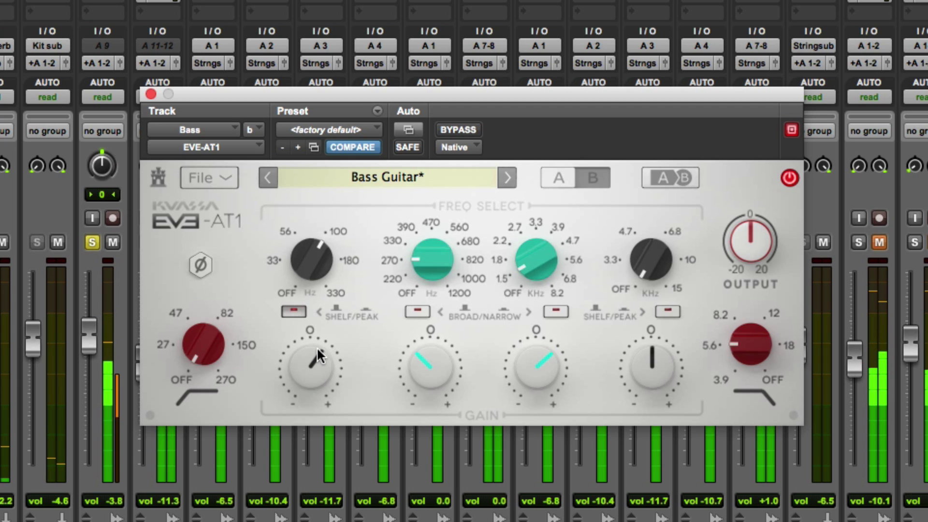
Compare the bass with and without the EVE-AT1 while adjusting its low-band gain, leaving the equalizer bypassed.
drag(315, 351, 312, 346)
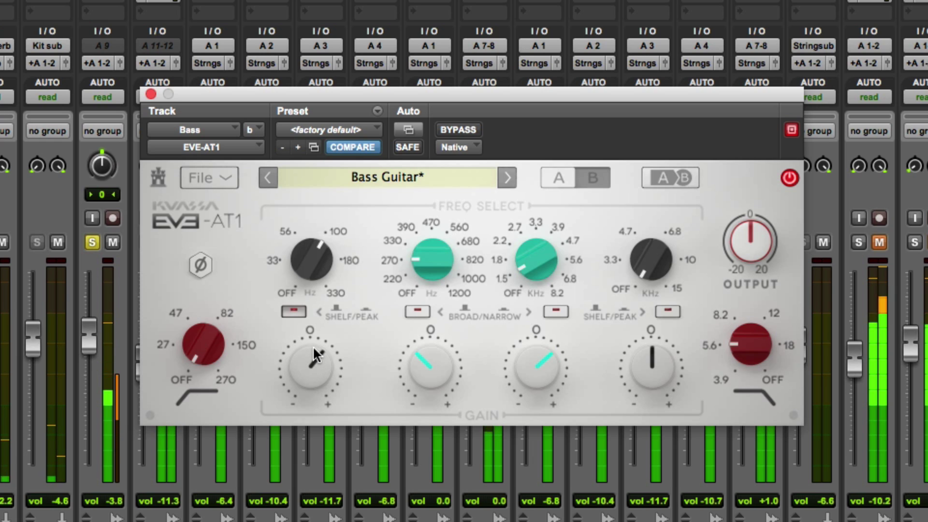
click(448, 129)
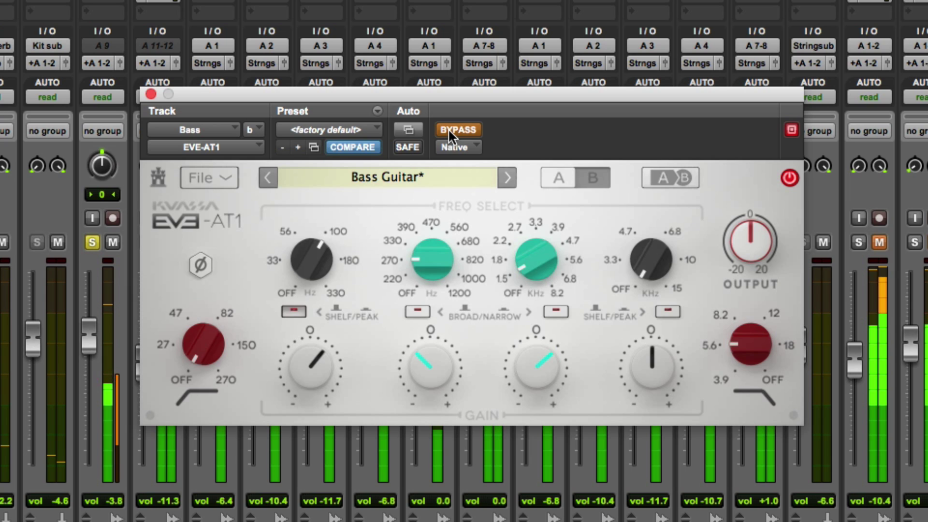
click(448, 128)
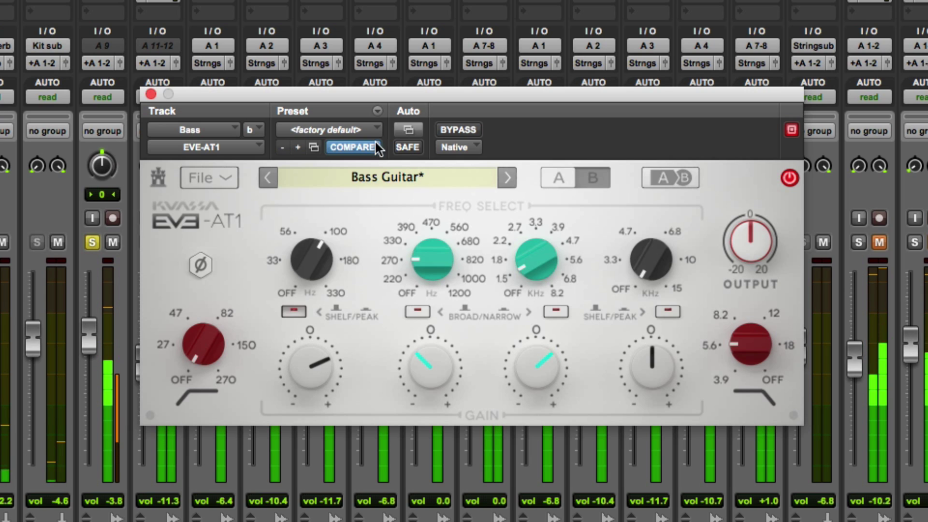
click(457, 129)
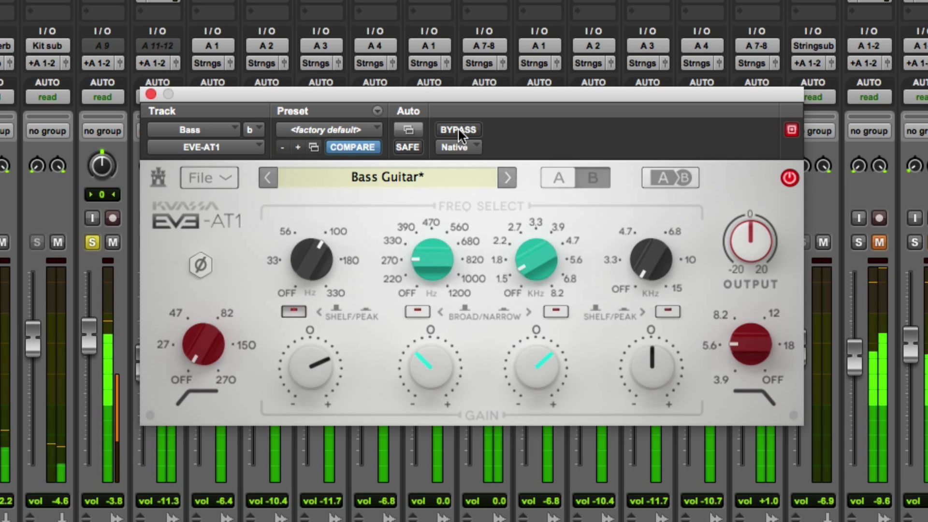
click(457, 129)
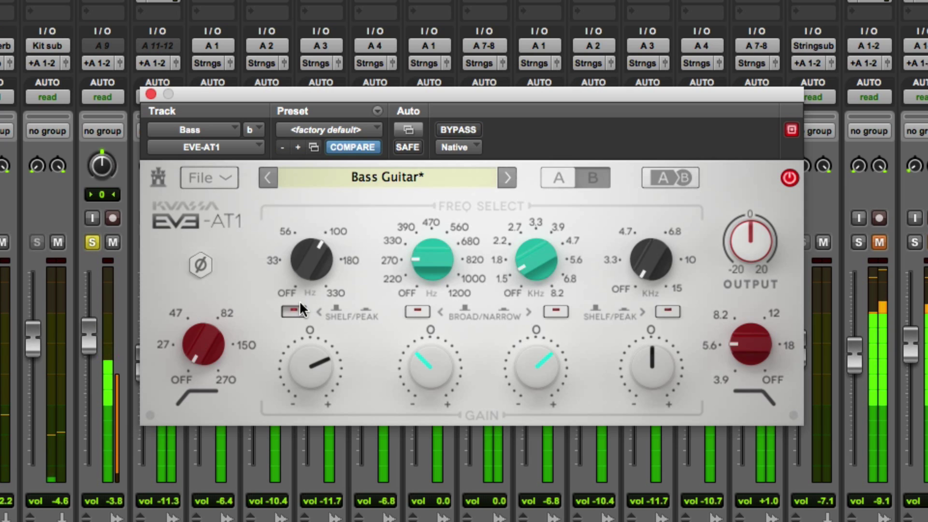
drag(301, 367, 303, 371)
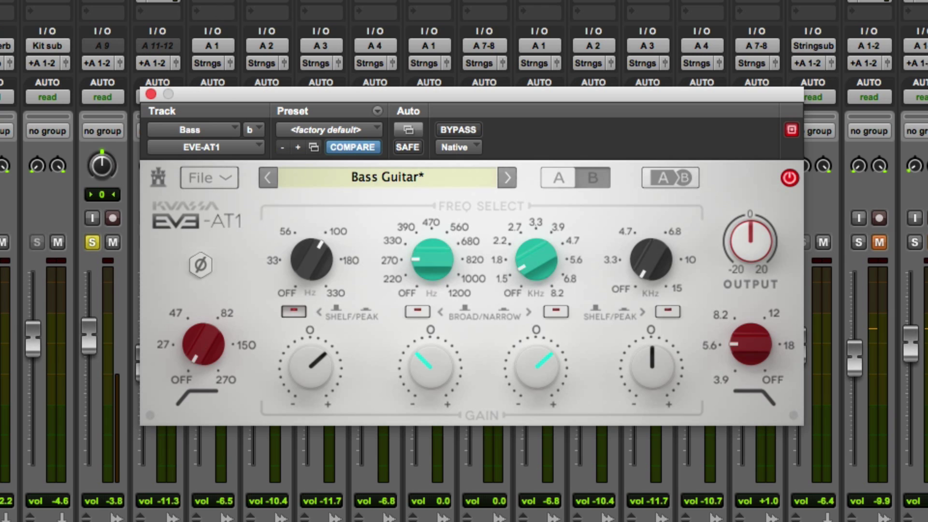
click(457, 130)
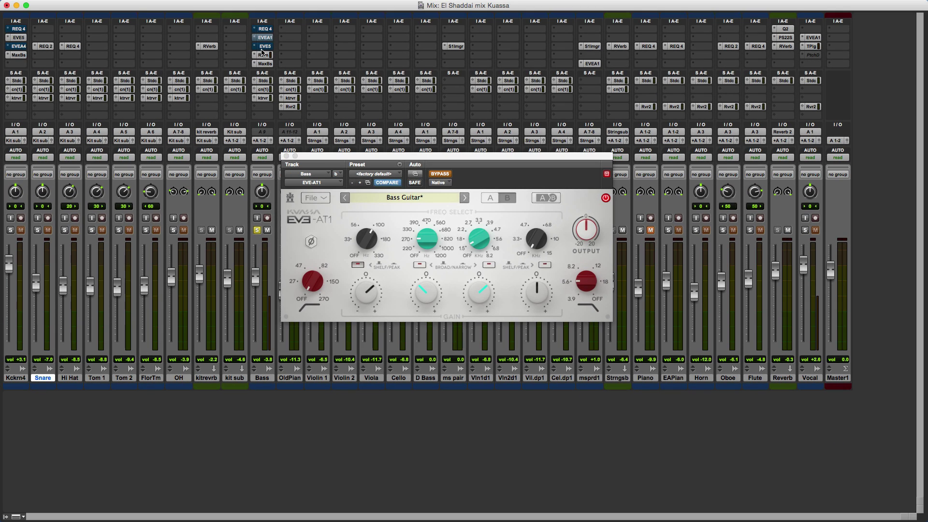
Open the Bass track's EVE-MP5, raise the low attenuation to about 4 and set the low frequency to 60 Hz.
click(262, 47)
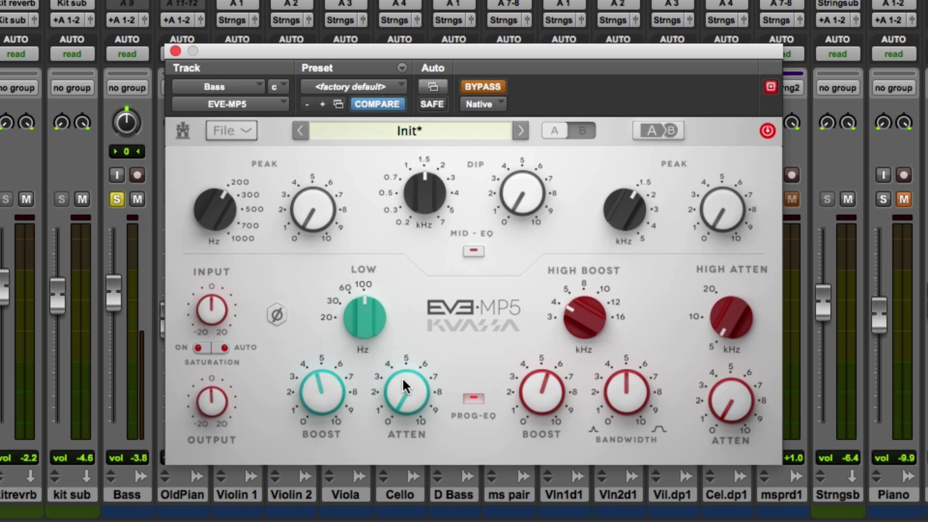
drag(402, 377, 398, 287)
drag(344, 304, 352, 356)
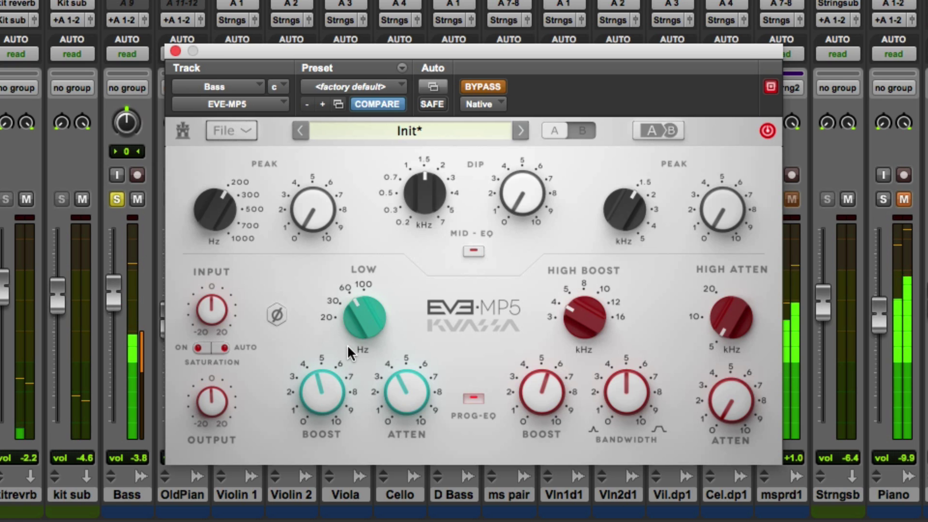
Compare the bass with and without the EVE-MP5, and raise the equalizer's input slightly, leaving it active.
click(474, 85)
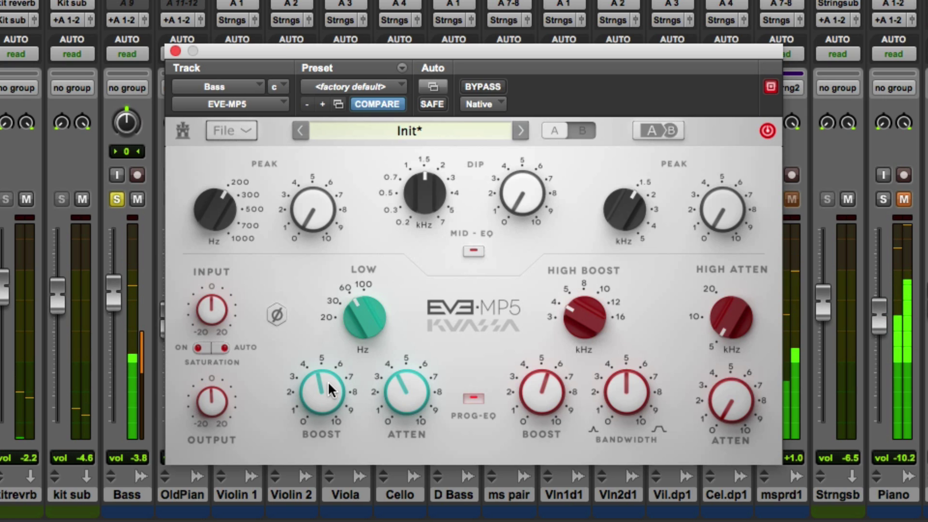
click(484, 85)
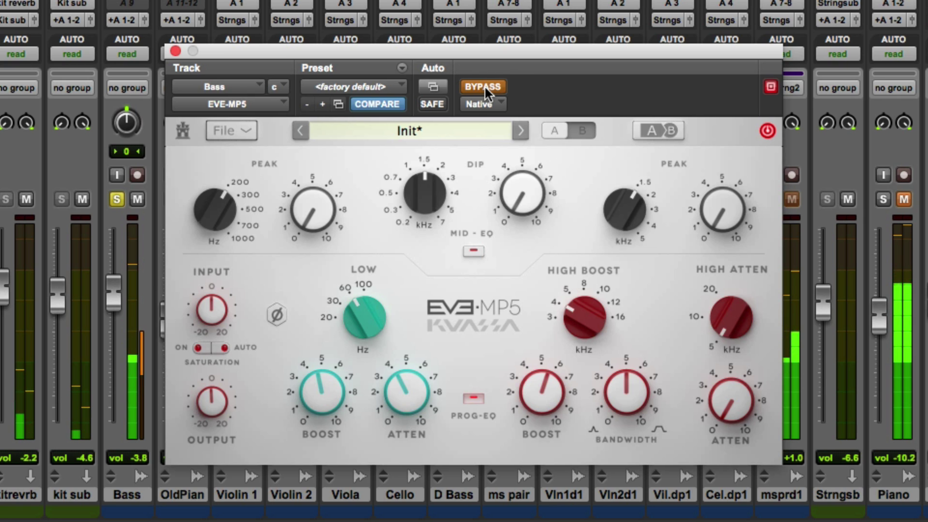
click(485, 85)
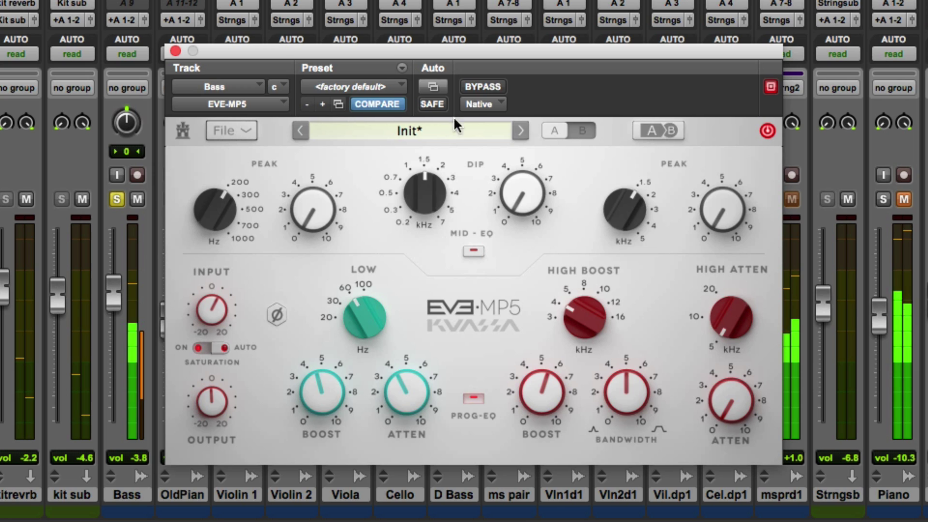
click(483, 87)
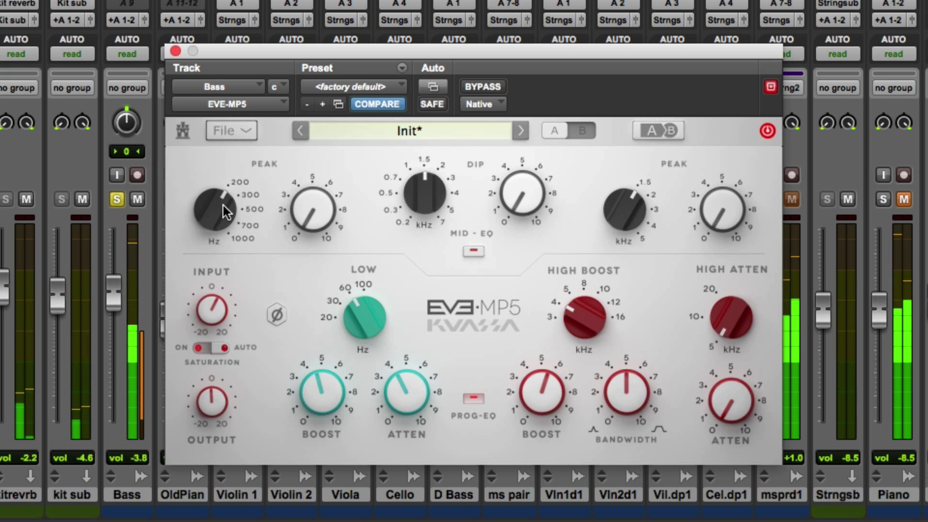
Set the EVE-MP5's low-mid peak to 1000 Hz with a boost of about 4, and compare it against bypass.
drag(223, 205, 235, 35)
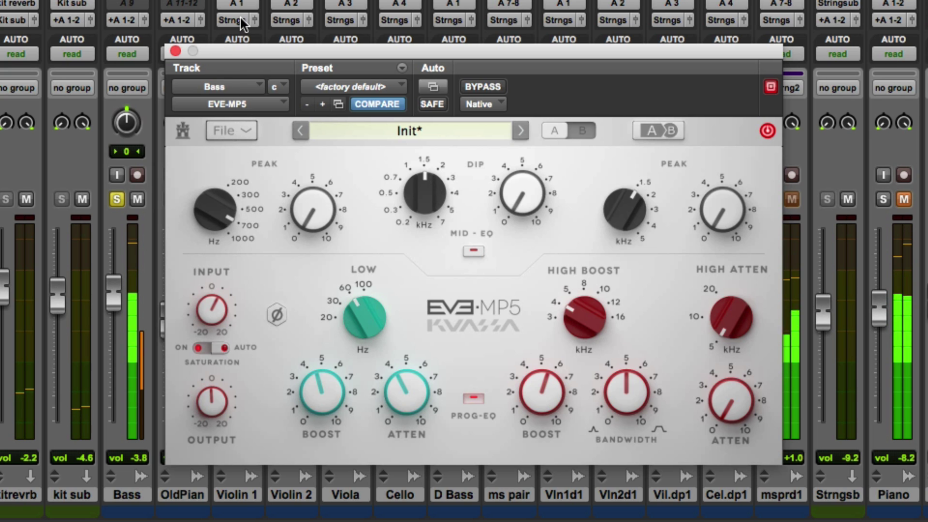
drag(225, 204, 235, 140)
drag(297, 194, 309, 112)
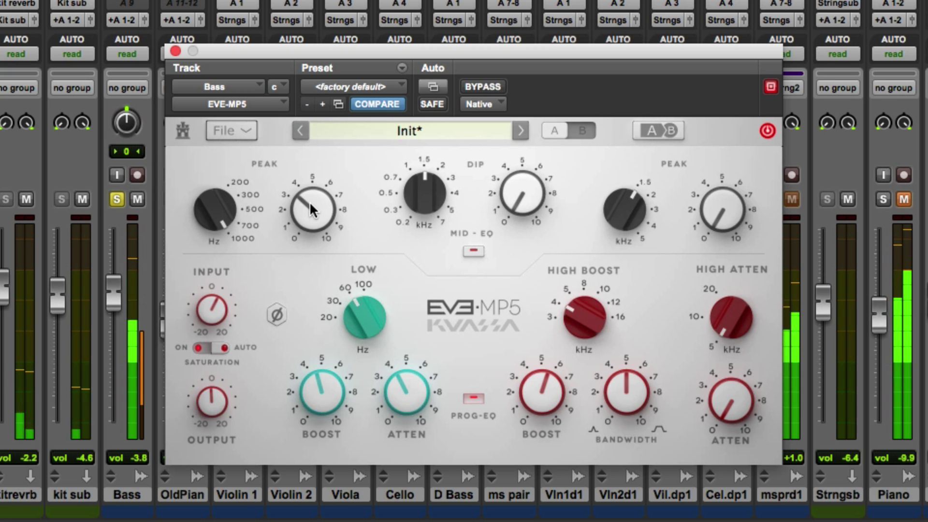
drag(309, 201, 309, 182)
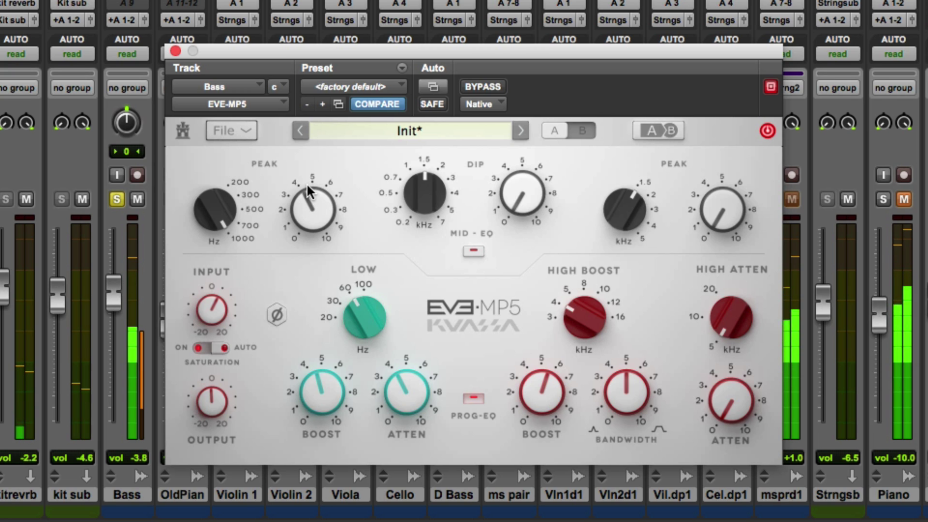
click(477, 86)
click(477, 87)
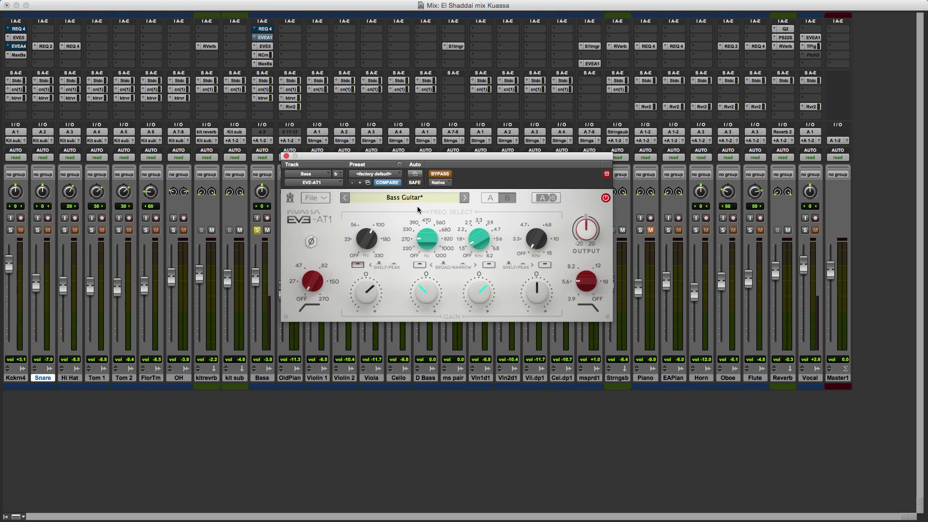
Close the Bass EVE-AT1, open the one on the Vocal track and load the Female Pop Vocal preset.
click(287, 156)
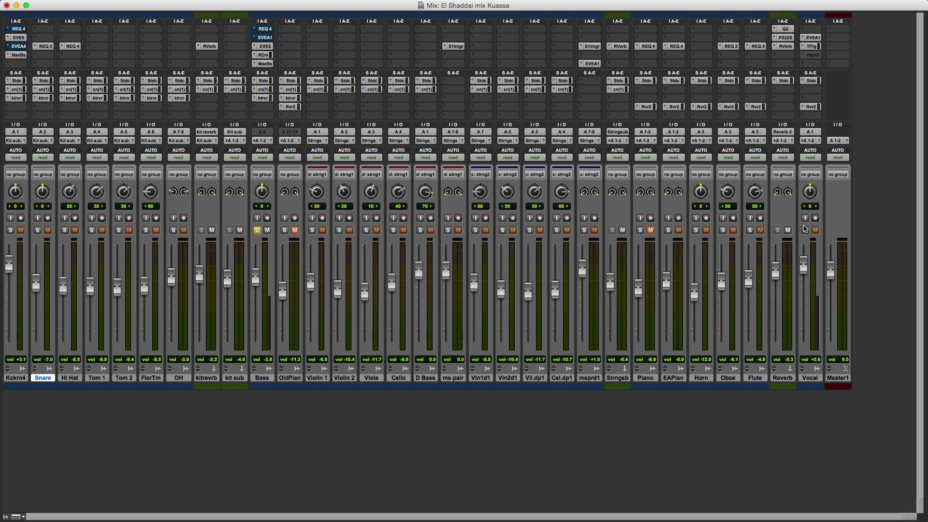
click(810, 38)
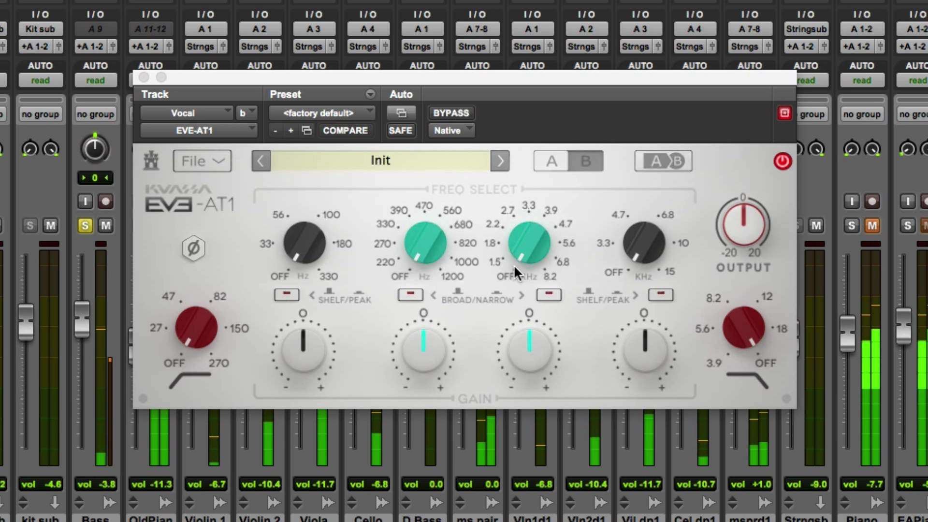
click(442, 162)
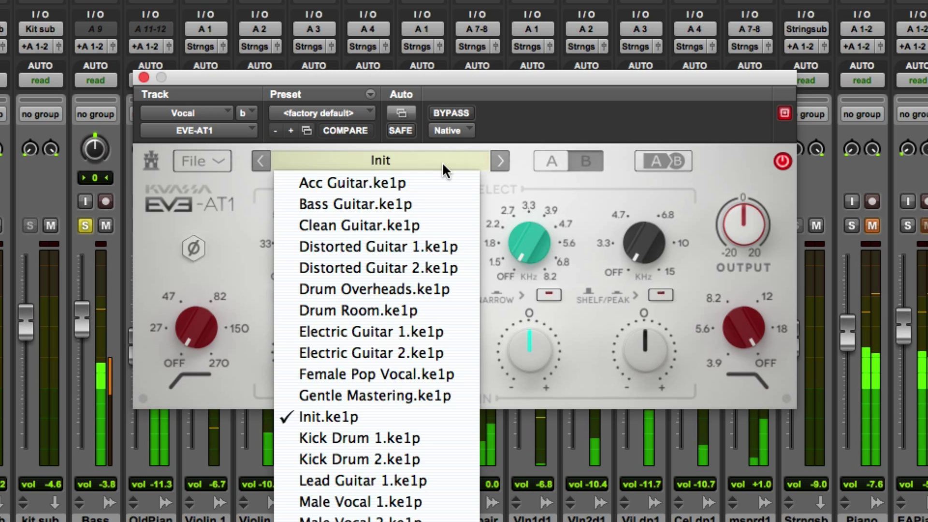
click(377, 375)
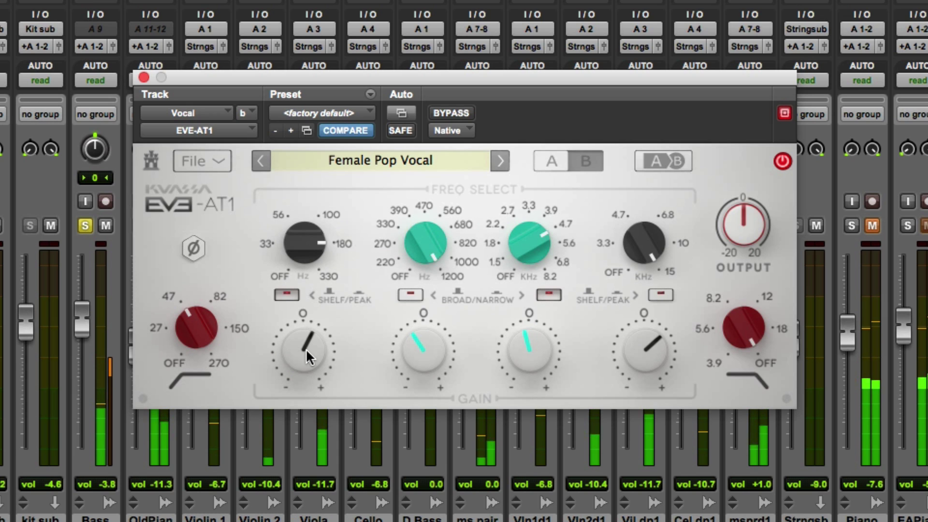
Raise the vocal EVE-AT1's low and high gains, set its high frequency to 10 kHz and close the equalizer.
drag(306, 349, 306, 338)
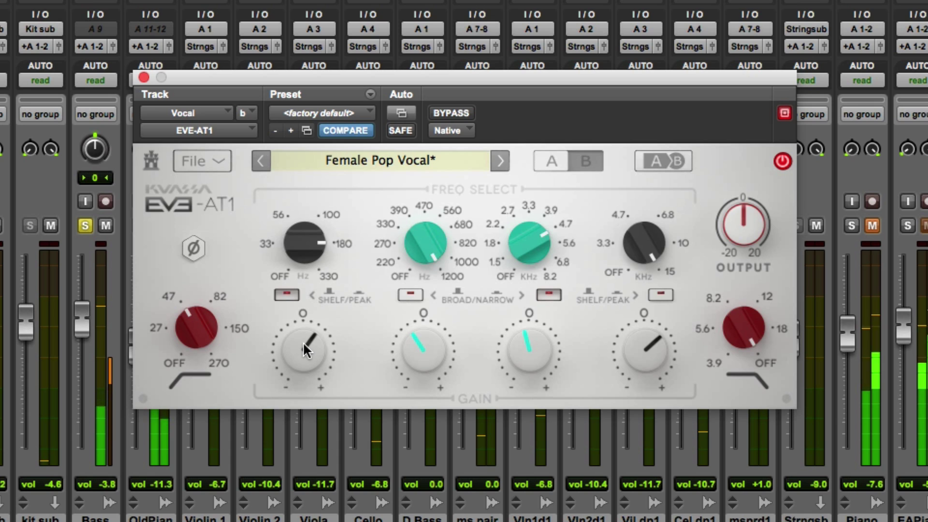
drag(632, 342, 640, 328)
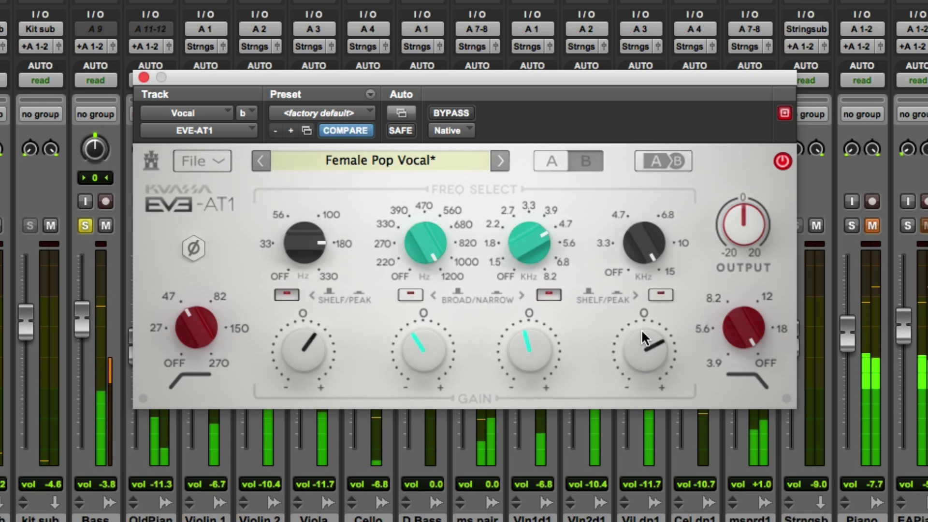
drag(645, 251, 641, 317)
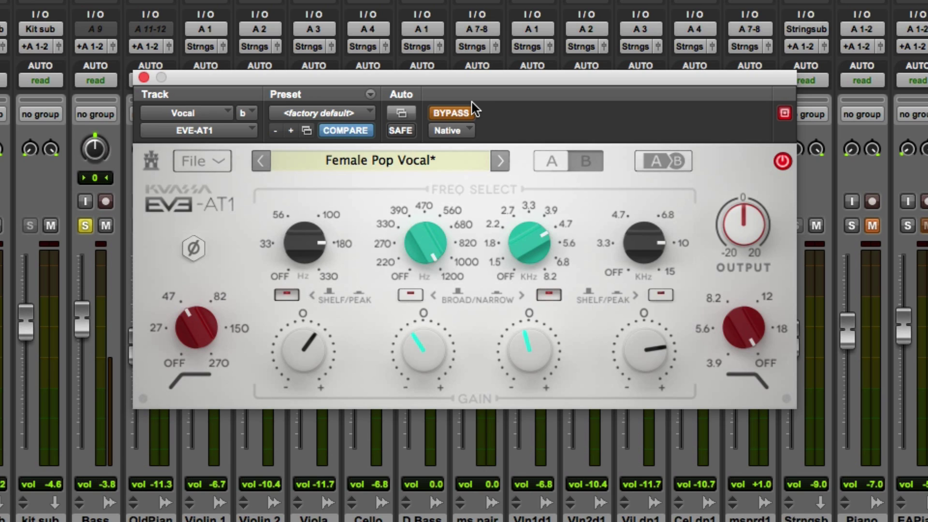
click(144, 78)
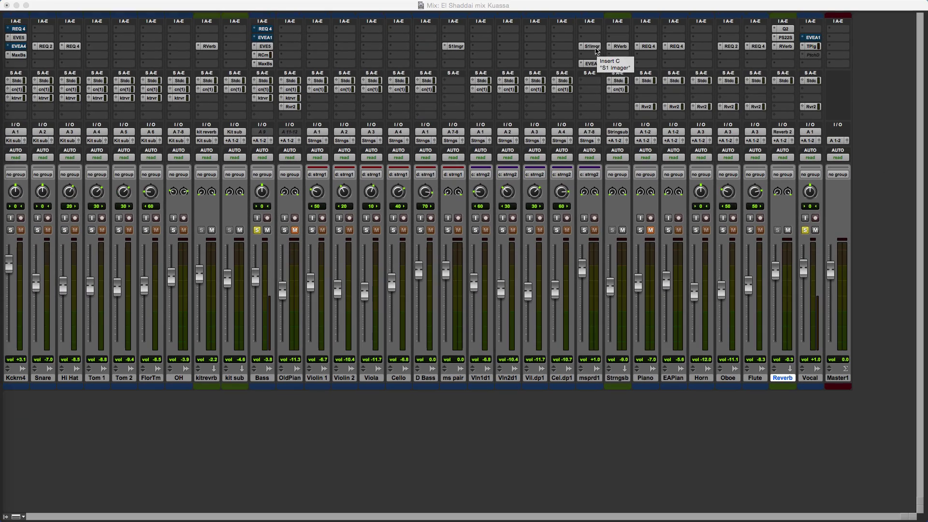
Open the EVE-AT1 on the ms pair.dup1 track and move its window below the mixer's faders.
click(604, 56)
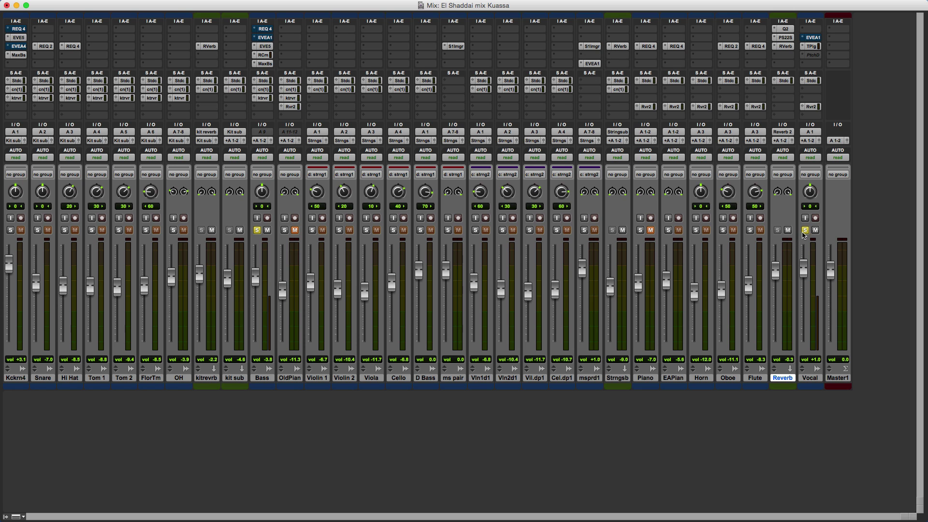
click(592, 64)
drag(447, 156, 580, 349)
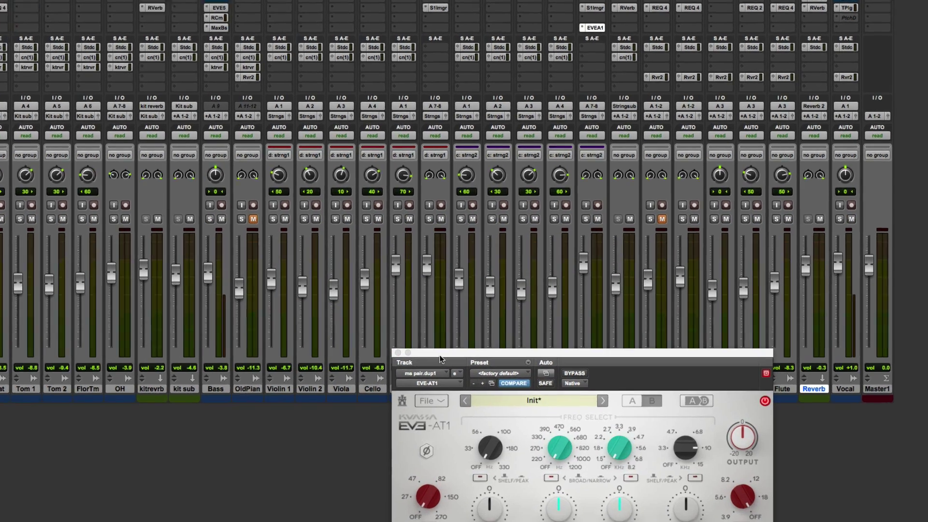
Solo the string tracks and, during playback, boost the high band's gain at 10 kHz on the ms pair.dup1 EVE-AT1.
drag(456, 349, 621, 332)
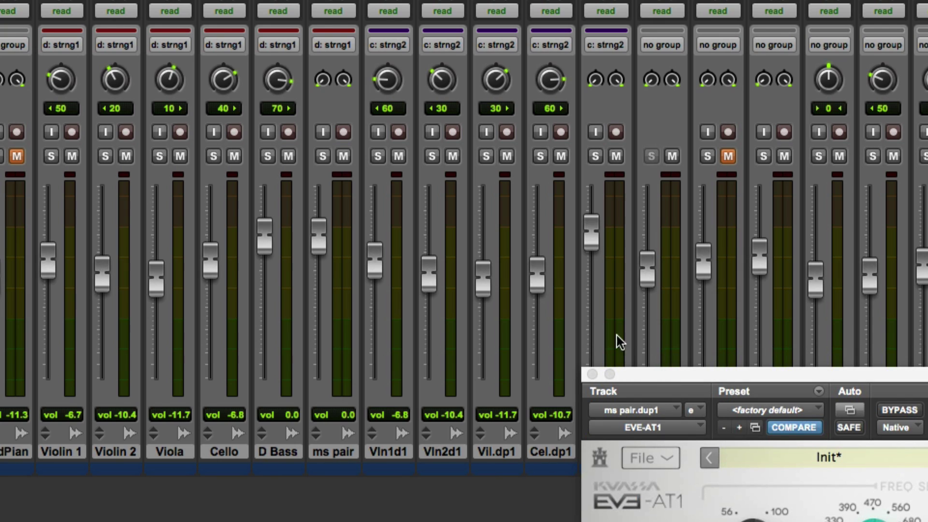
click(51, 156)
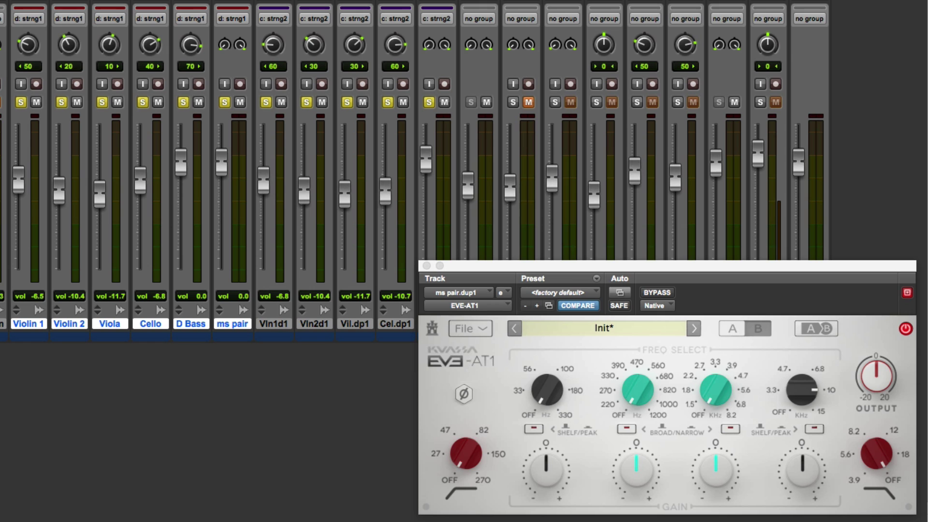
key(space)
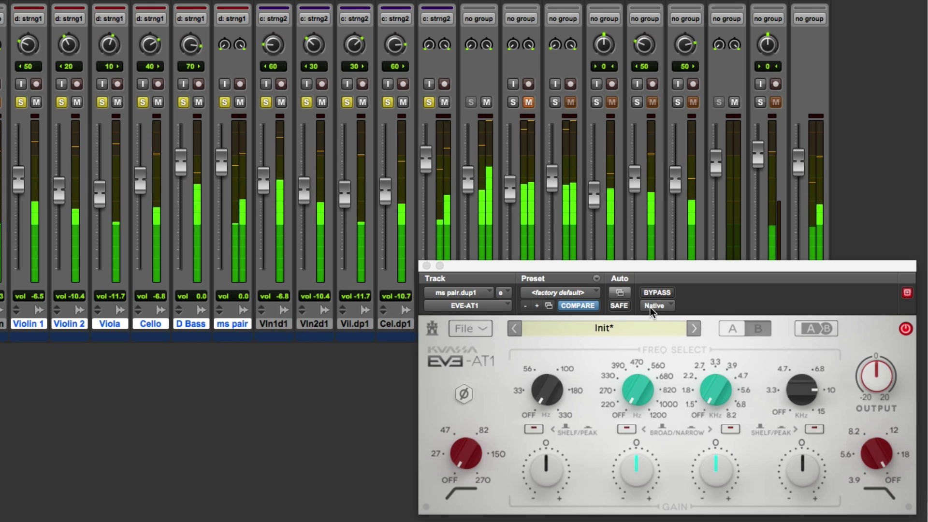
drag(803, 464, 807, 425)
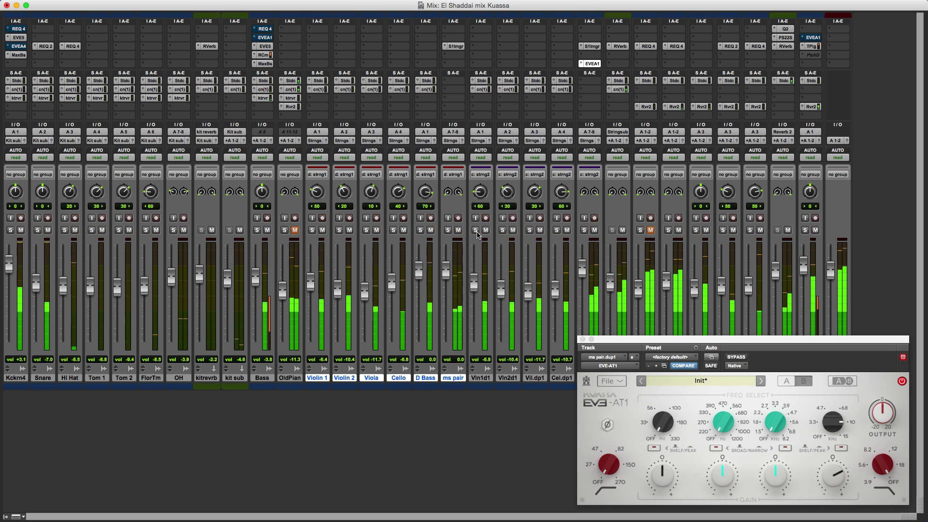
Unsolo the string tracks, lower the kick track's fader to -8.4 and set the Bass fader to about -3.6.
click(476, 230)
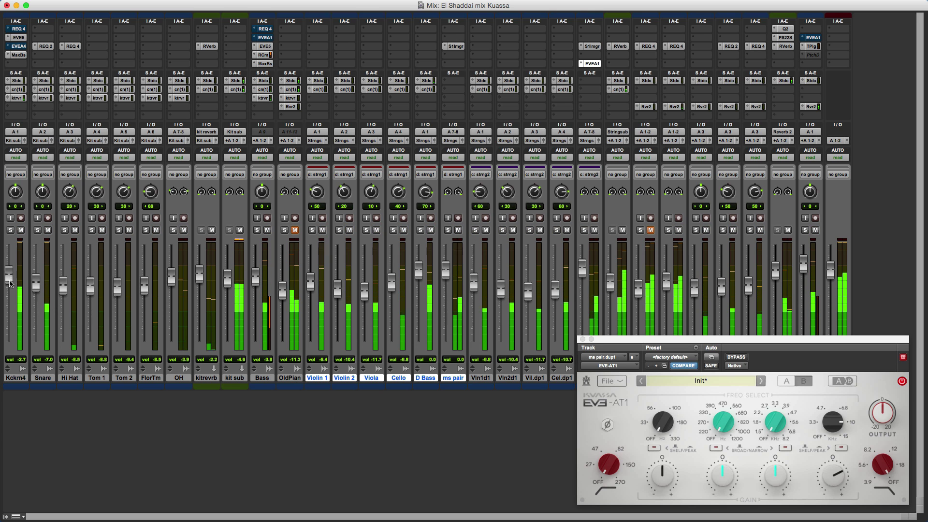
drag(8, 269, 10, 292)
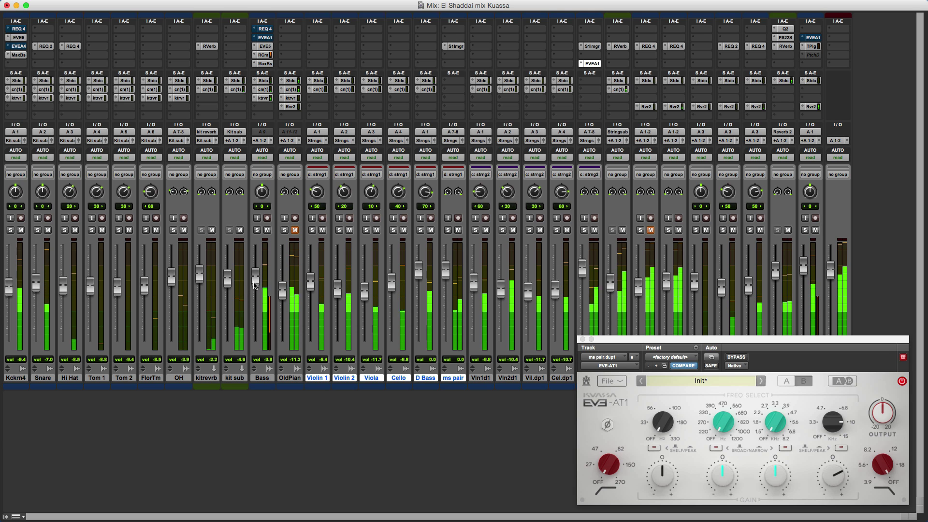
drag(256, 281, 228, 279)
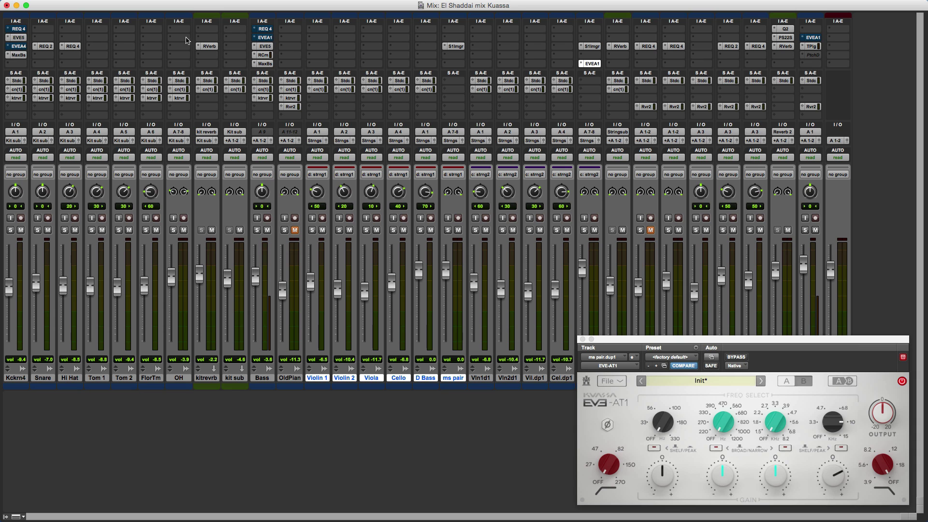
Open the kick track's EVE-AT4, switch to its EVE-MP5 and move the window up until the whole equalizer is visible.
click(15, 47)
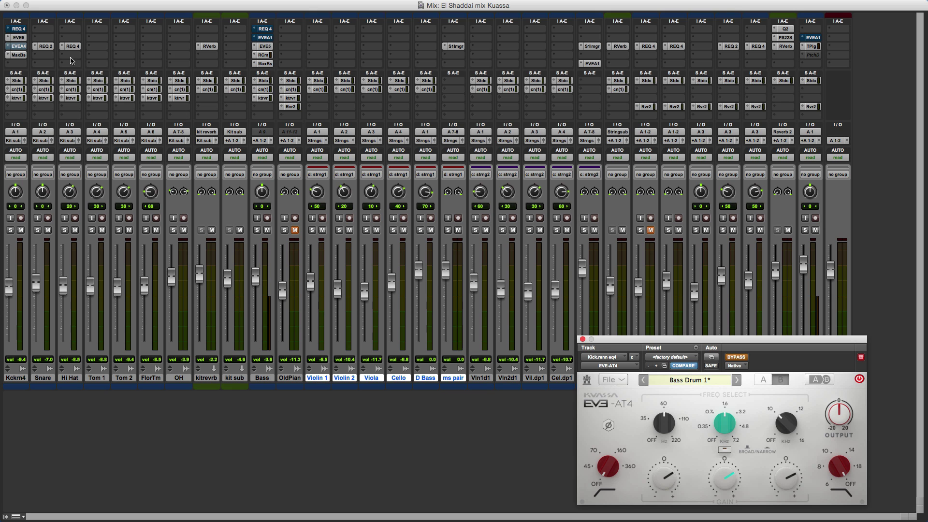
click(18, 37)
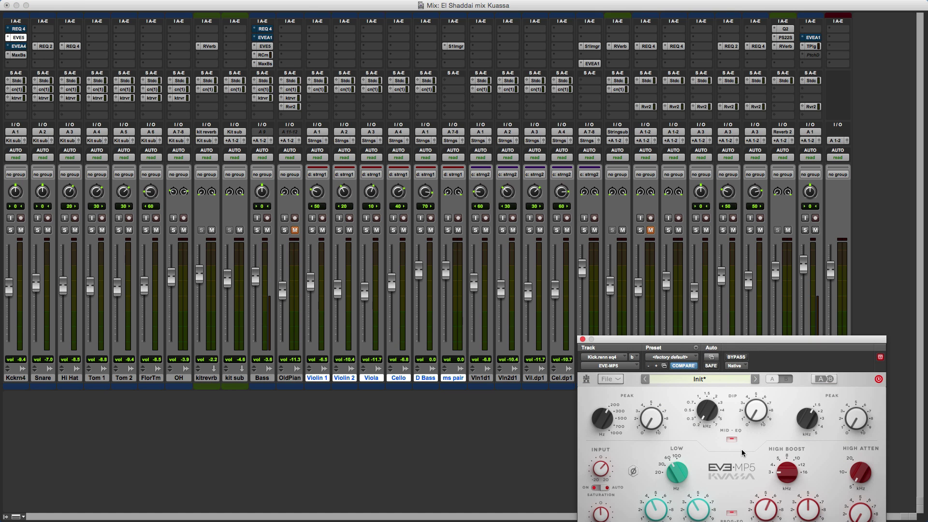
drag(683, 340, 678, 287)
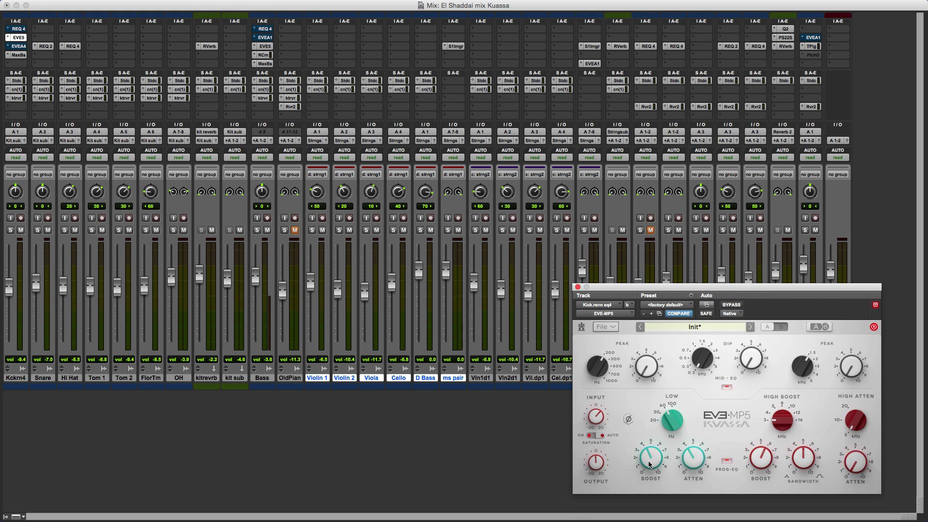